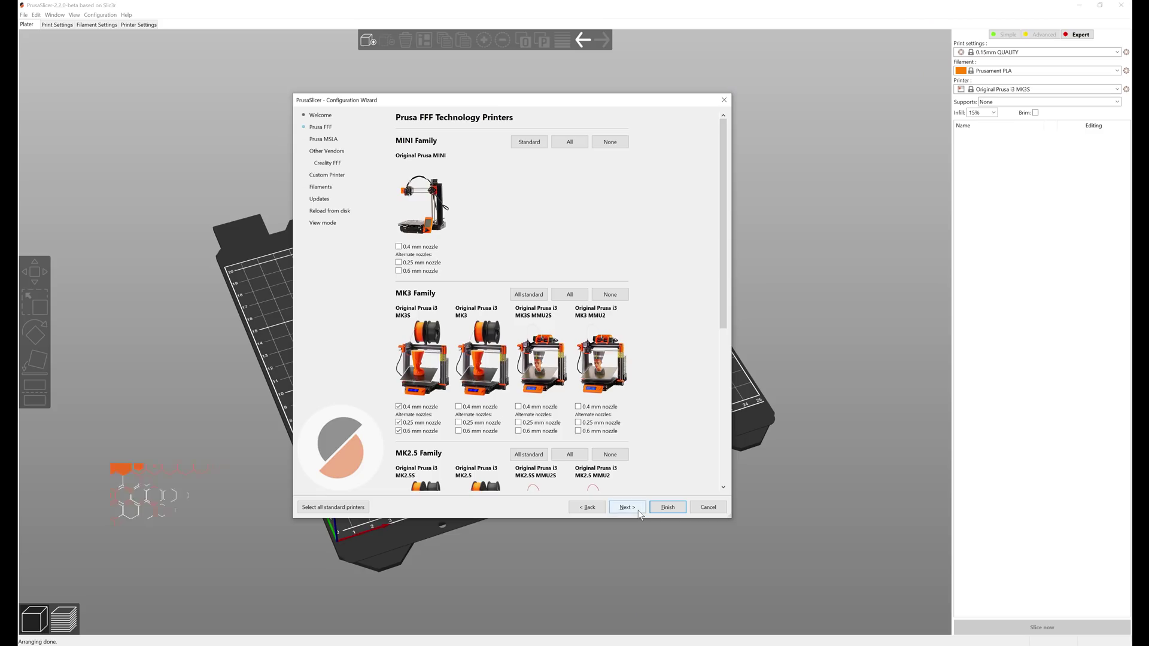
# - Enable the Creality Ender-3 0.4 mm nozzle profile in the Configuration Wizard and finish
pyautogui.click(638, 510)
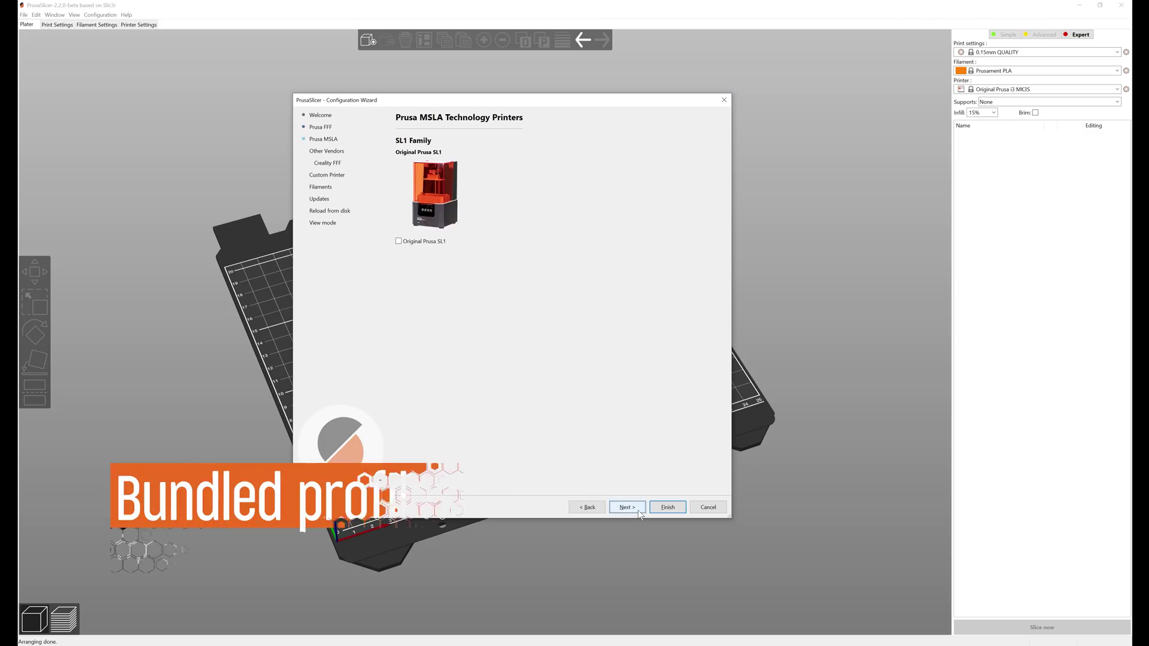
pyautogui.click(639, 510)
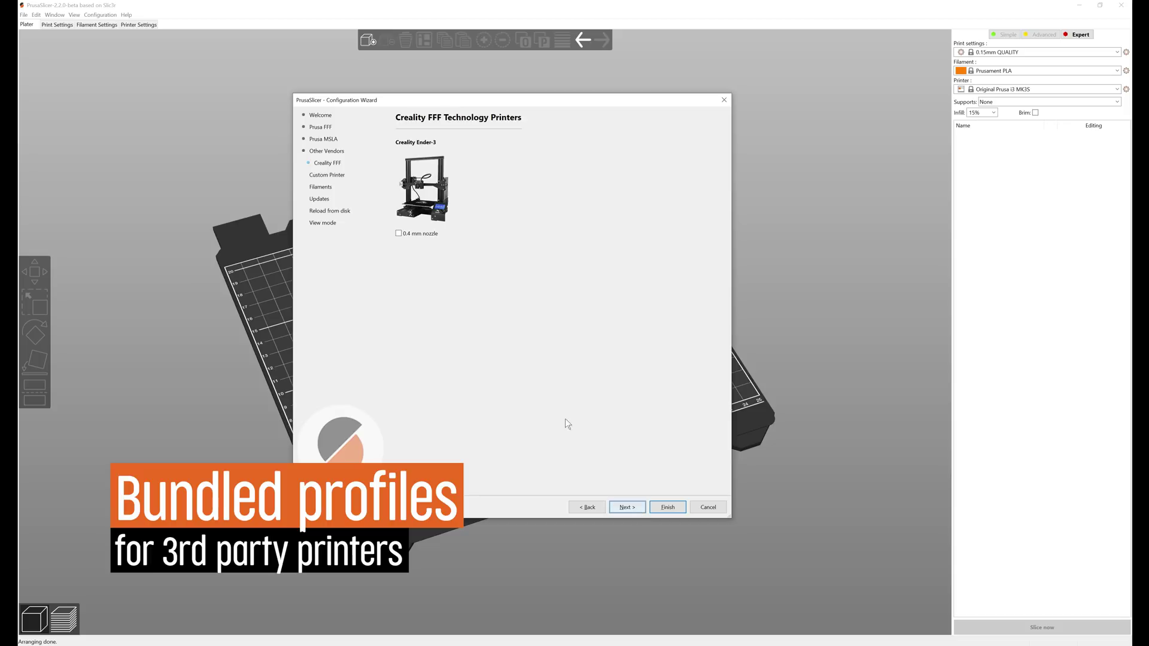
pyautogui.click(433, 235)
pyautogui.click(679, 508)
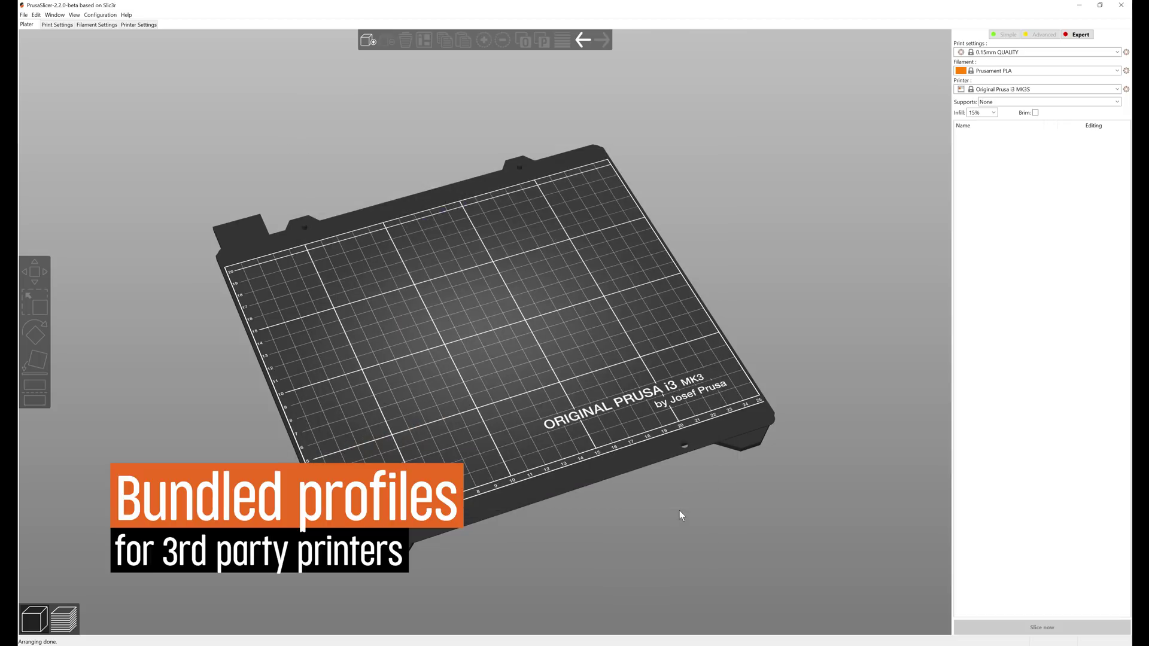
# - Make Creality ENDER-3 the active printer, then drag the cut plane through the hollowed bust
pyautogui.click(1032, 90)
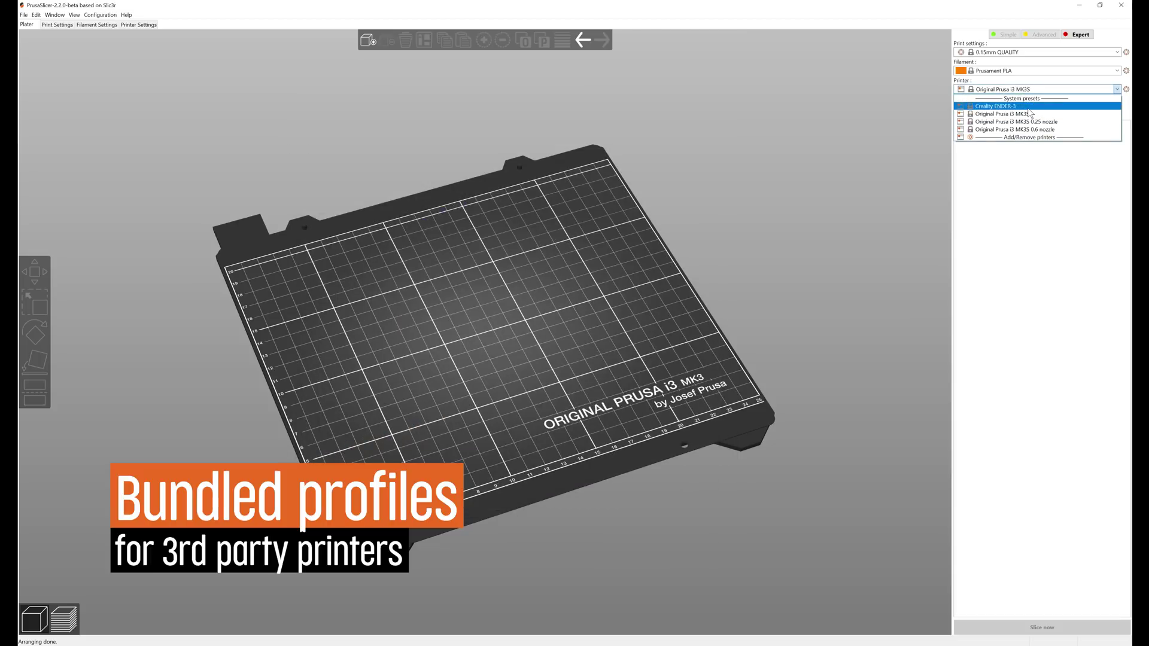
pyautogui.click(1030, 107)
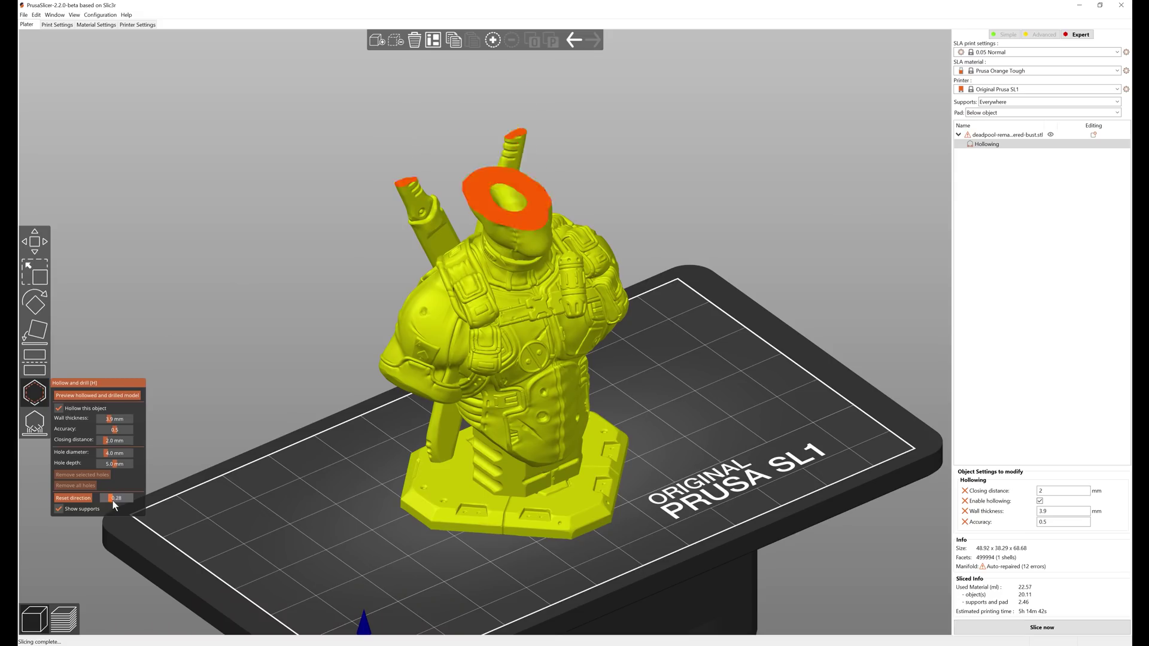
pyautogui.moveTo(112, 500); pyautogui.dragTo(105, 498)
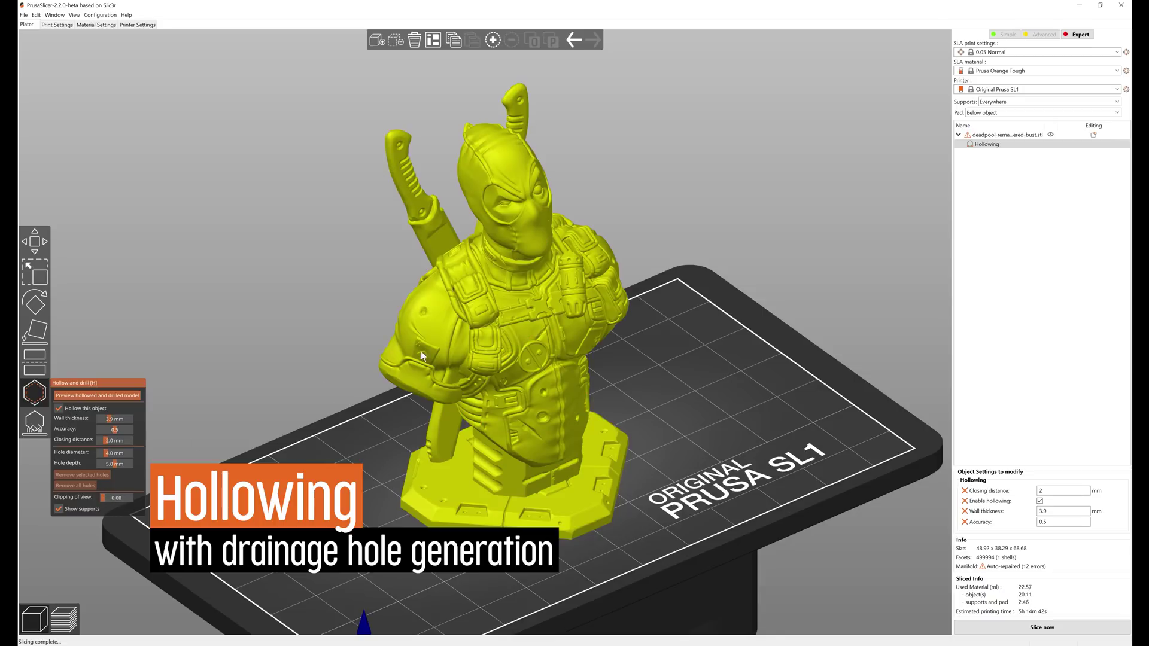
pyautogui.moveTo(421, 351); pyautogui.dragTo(502, 364)
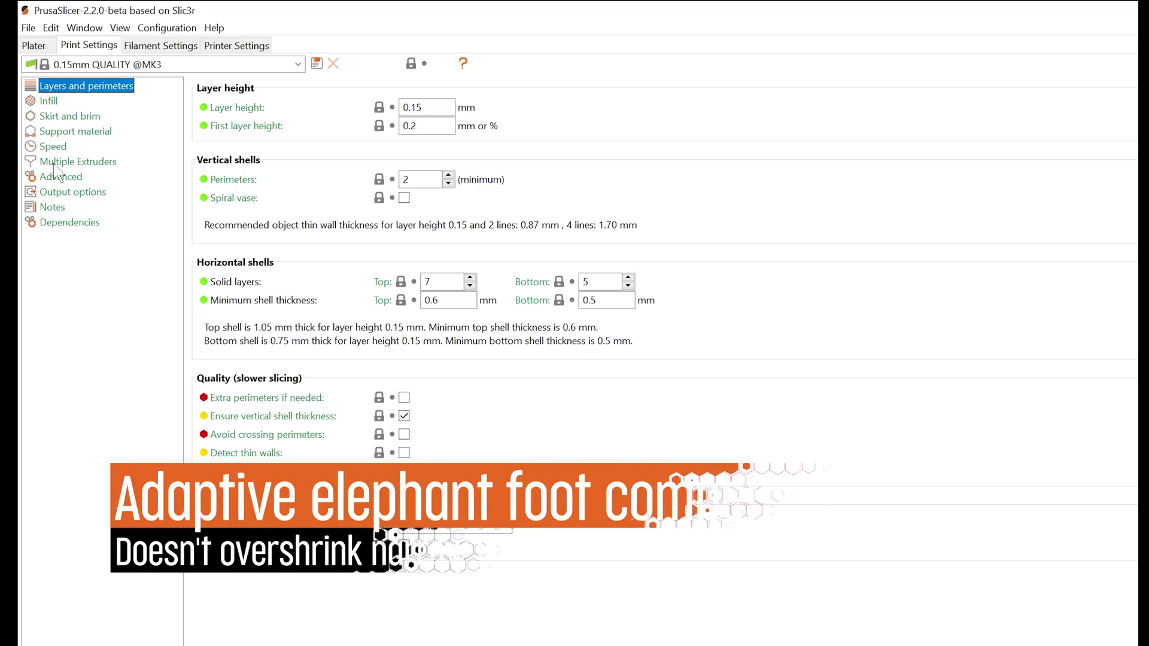
# - View the Advanced print settings page, then start variable layer height editing on the frog
pyautogui.click(54, 178)
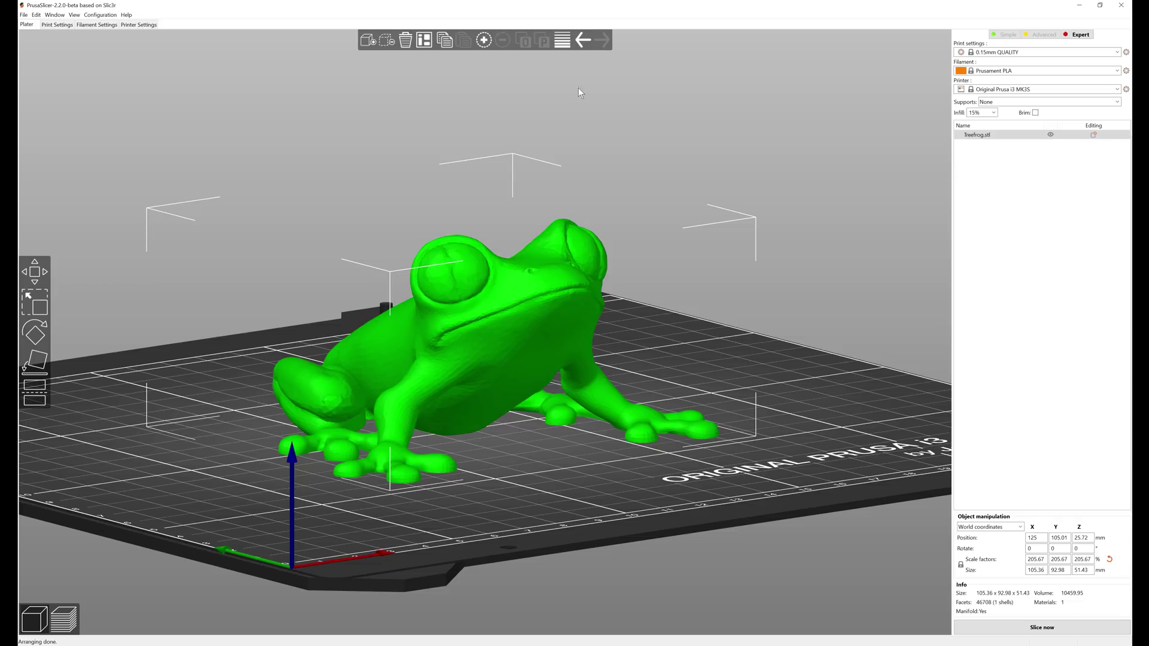
pyautogui.click(562, 40)
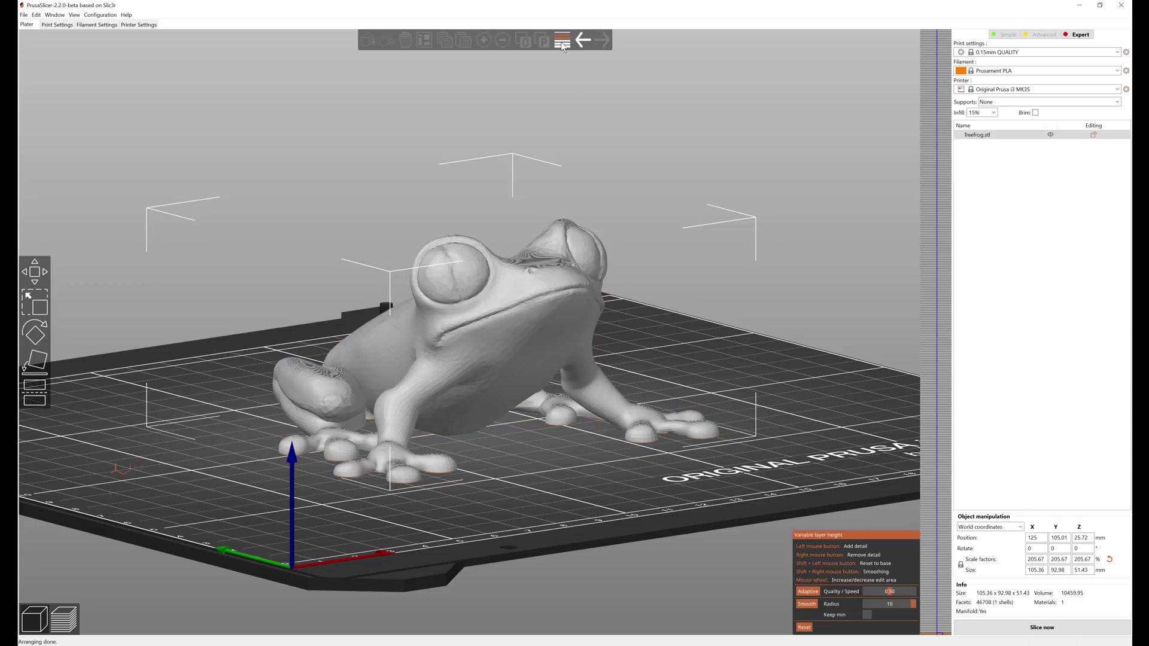
# - Apply adaptive, smoothed layer heights with finer painted layers, then save the G-code to the SD card
pyautogui.click(809, 592)
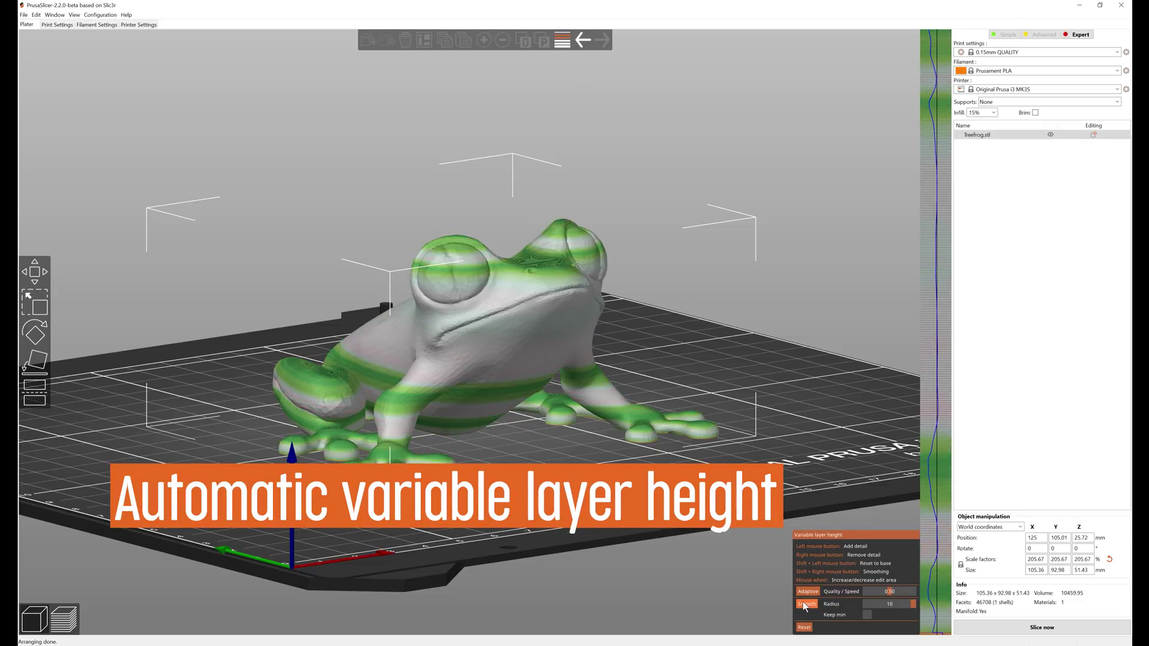
pyautogui.click(804, 603)
pyautogui.moveTo(934, 381); pyautogui.dragTo(929, 312)
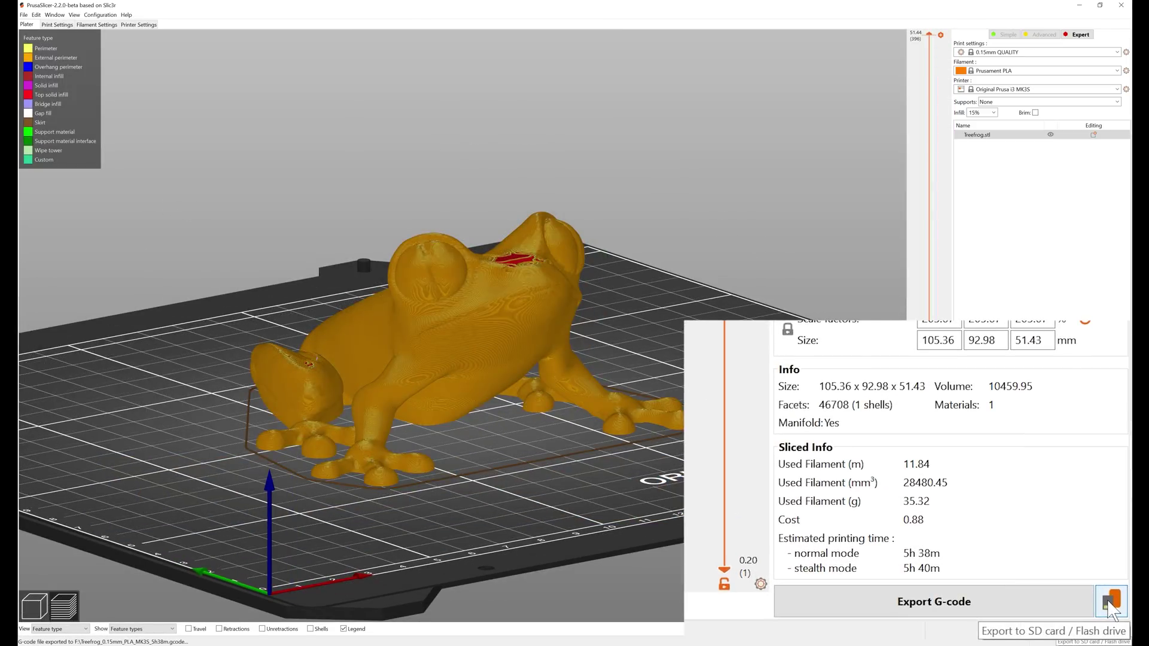
pyautogui.click(1112, 602)
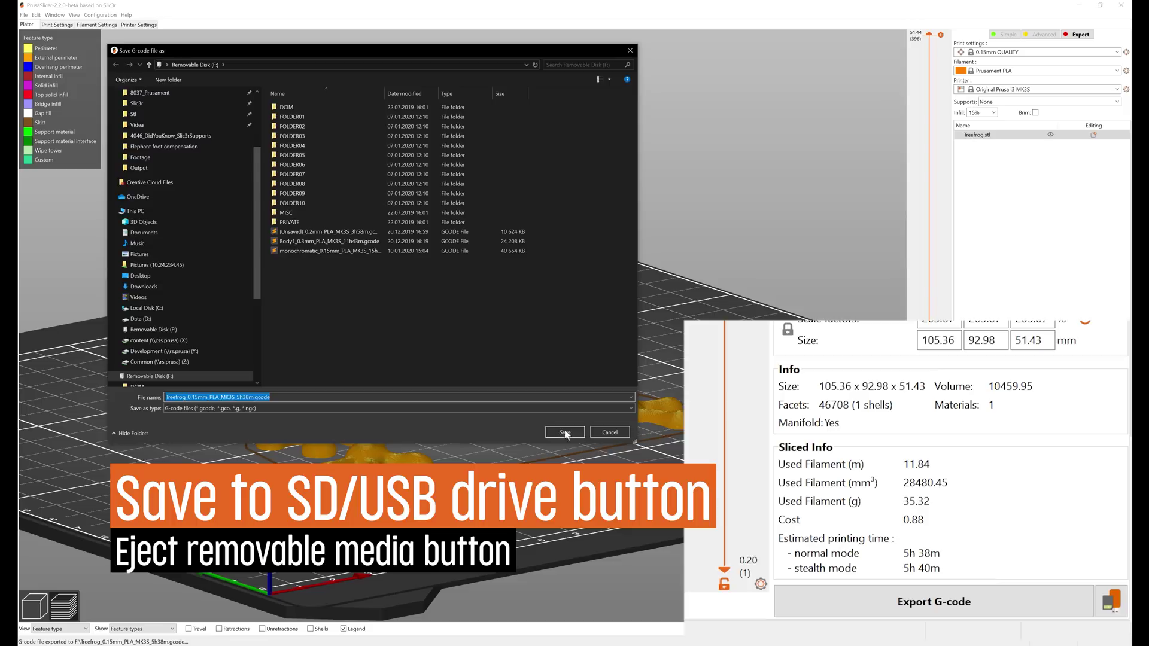
pyautogui.click(565, 433)
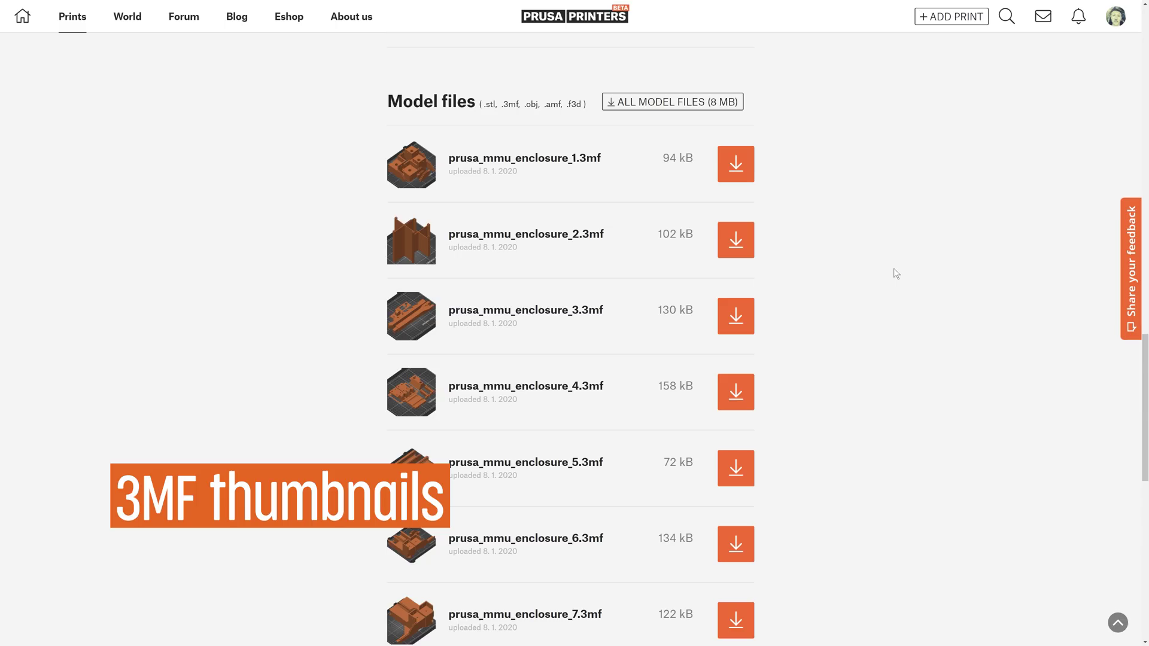
pyautogui.scroll(-3, 895, 273)
pyautogui.scroll(-3, 895, 273)
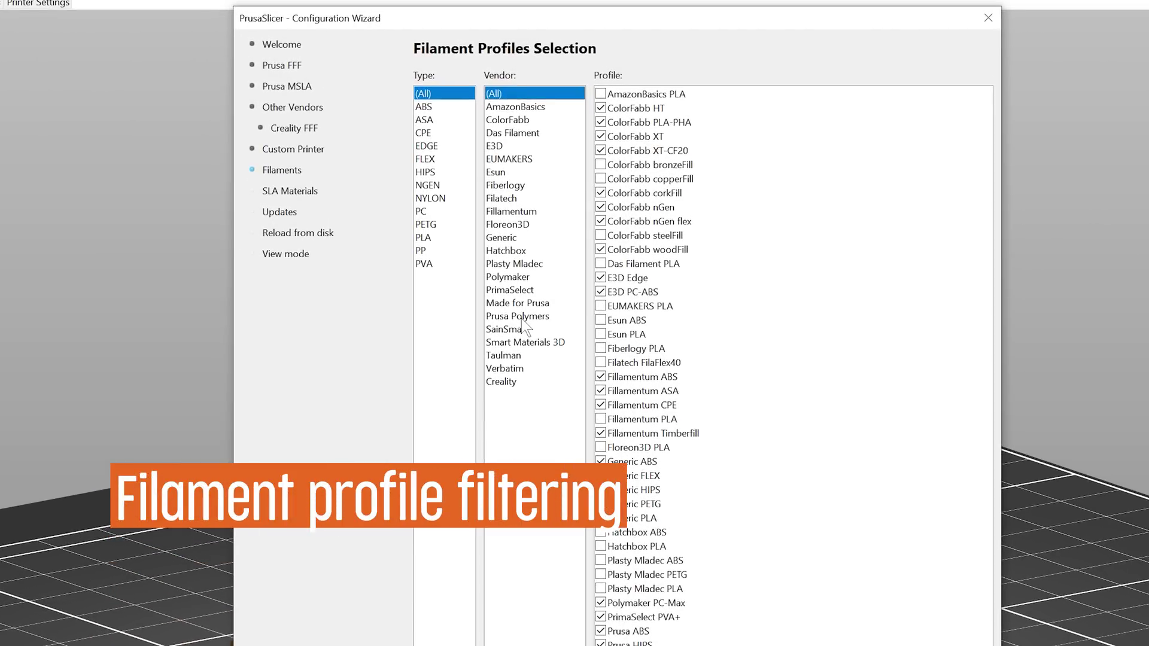
# - Select Prusa Polymers as the filament vendor to filter the profile list
pyautogui.click(520, 316)
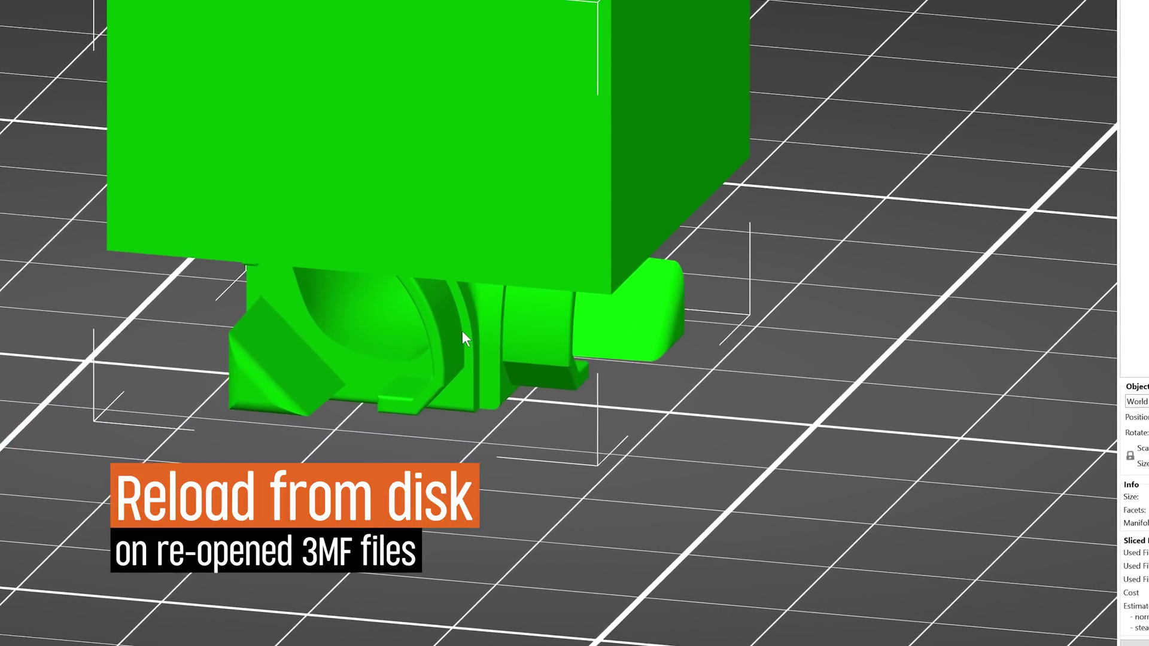
# - Reload the corner plug from disk, then send the edited body from Fusion 360 as a mesh
pyautogui.rightClick(463, 332)
pyautogui.click(507, 426)
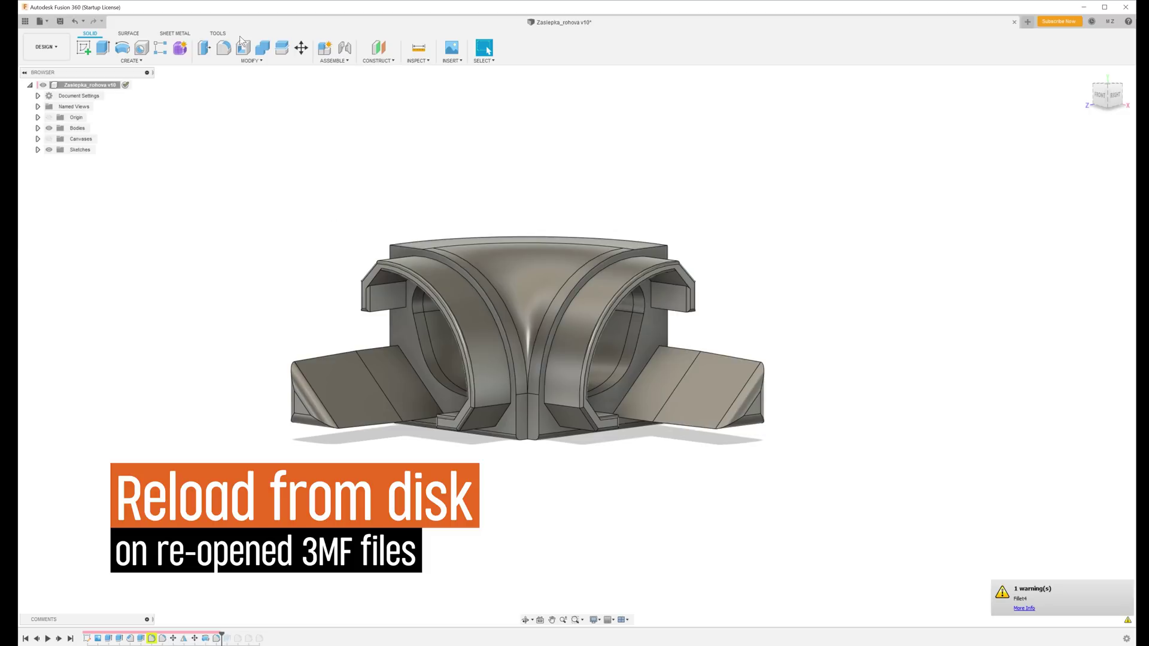
pyautogui.click(218, 34)
pyautogui.click(85, 48)
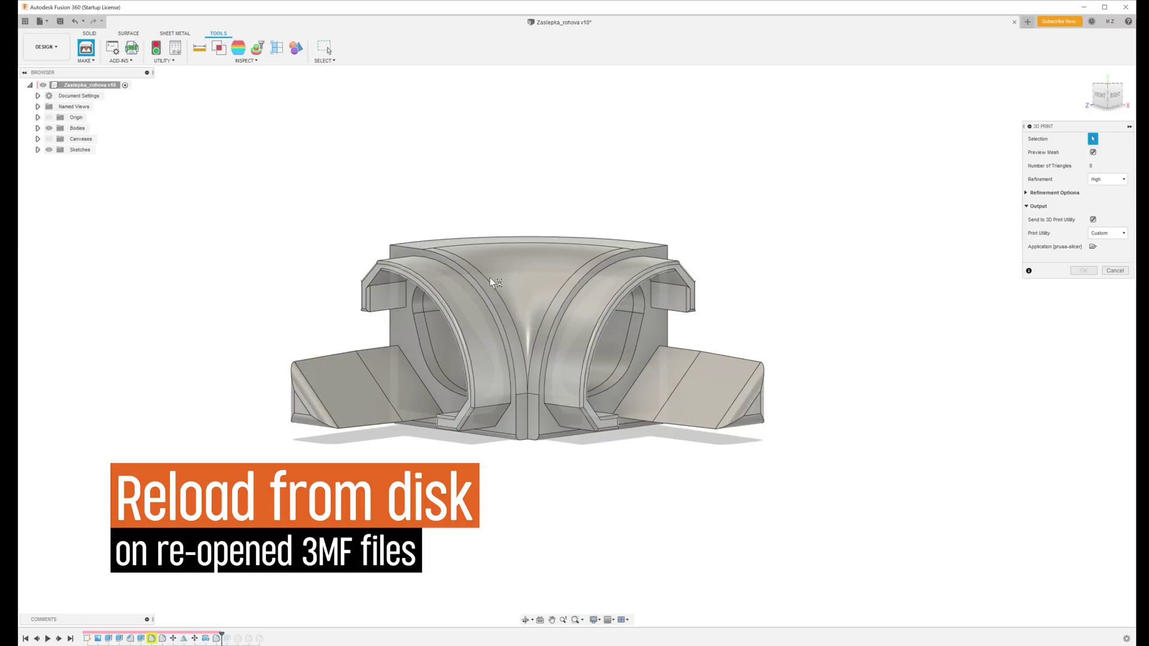
pyautogui.click(693, 289)
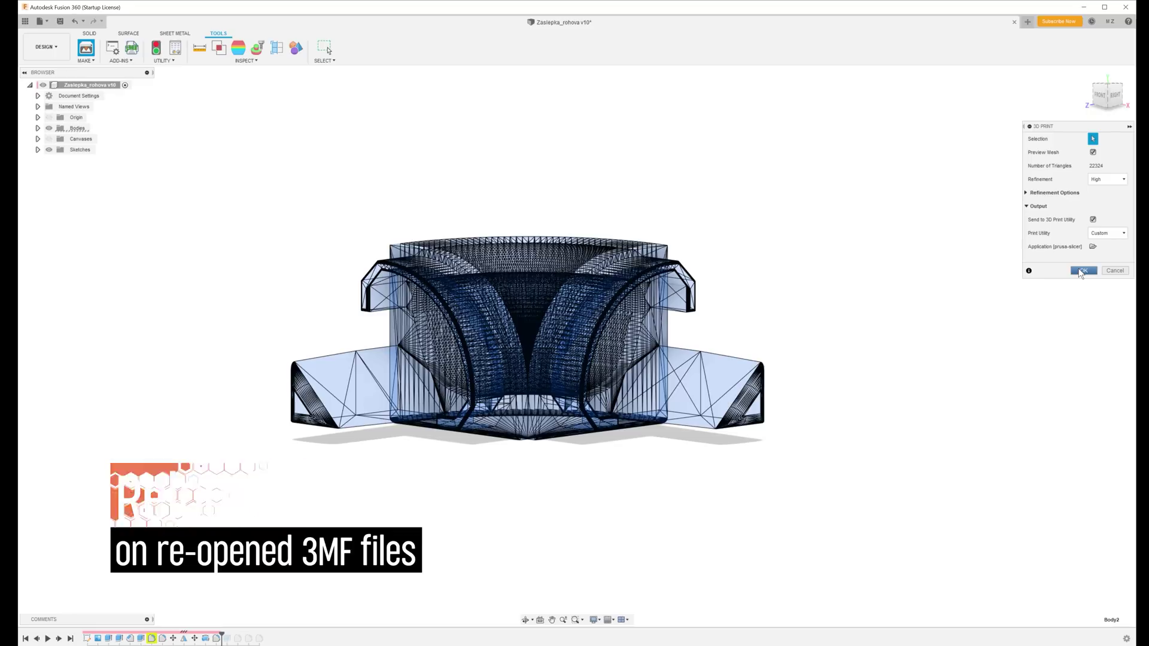
pyautogui.click(1084, 270)
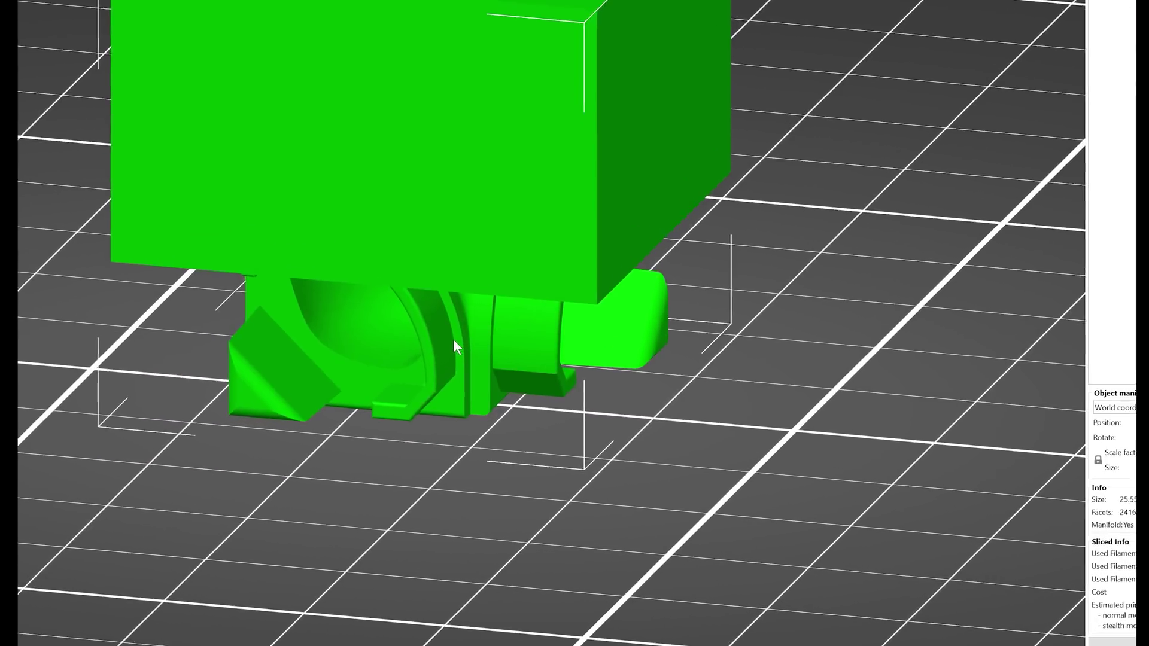
# - Reload the updated corner plug from disk, deselect it, and lower the box preview layer
pyautogui.rightClick(452, 335)
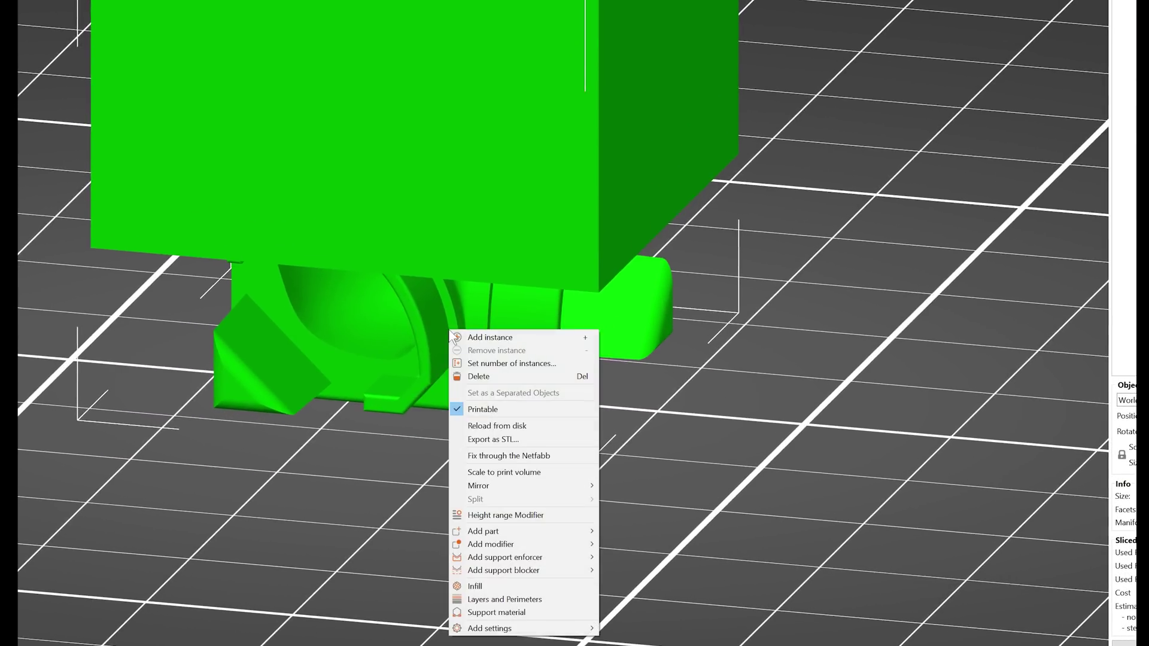
pyautogui.click(531, 425)
pyautogui.click(883, 242)
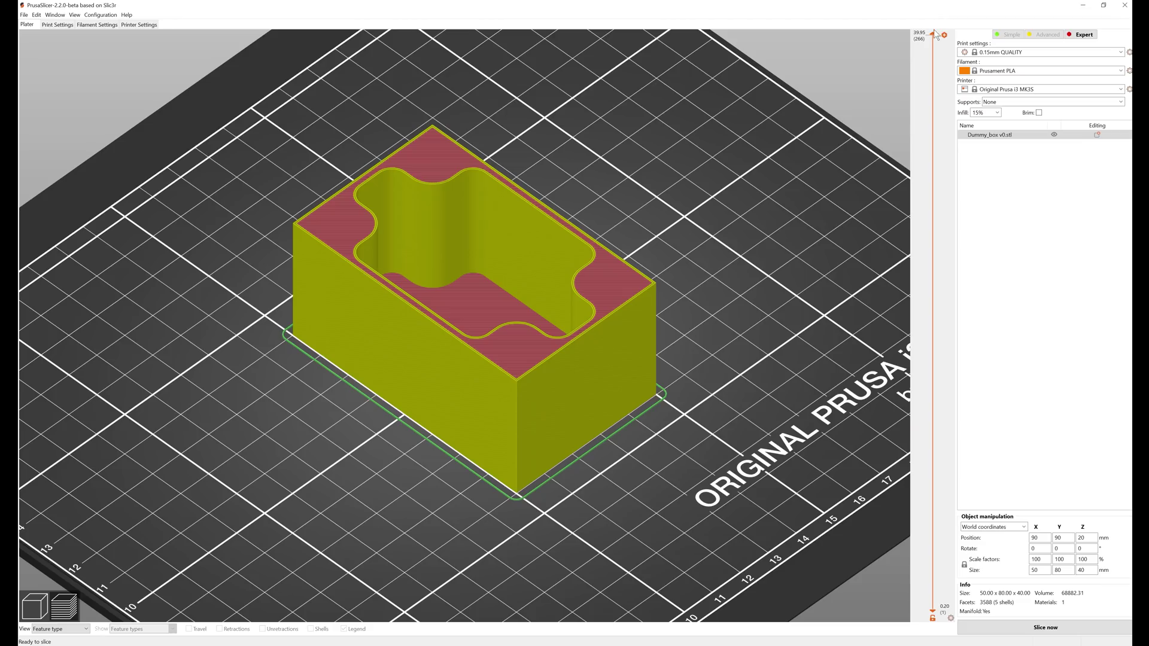
pyautogui.moveTo(934, 19); pyautogui.dragTo(934, 36)
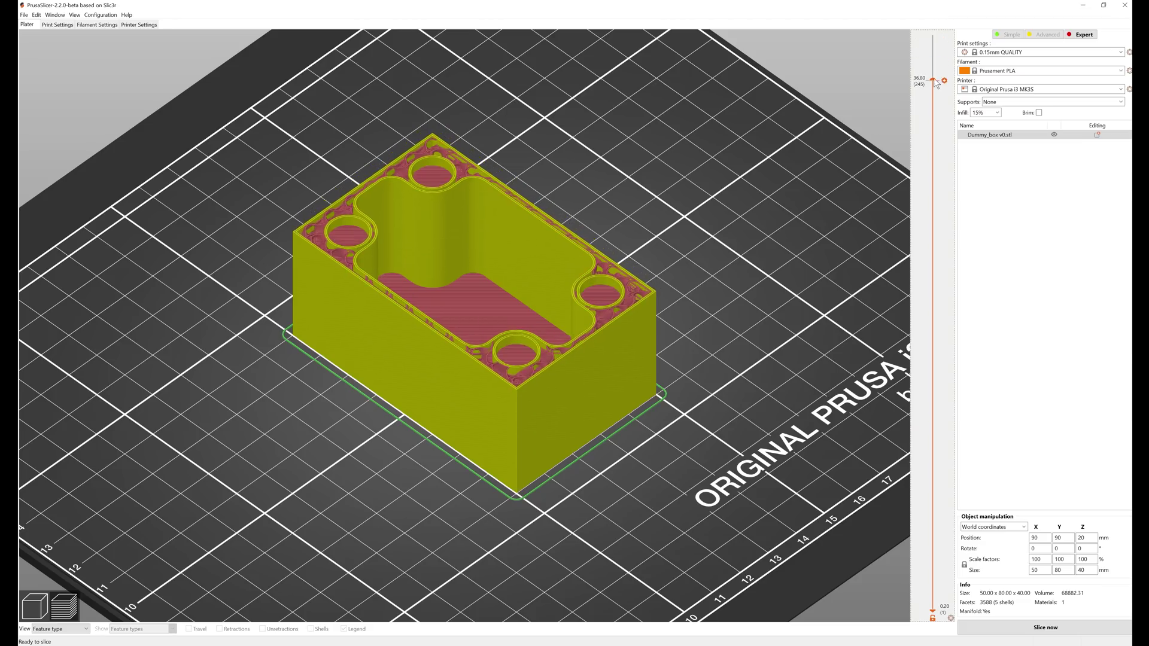
# - Step down to layer 246 and insert a pause print (M601) there
pyautogui.press('Down')
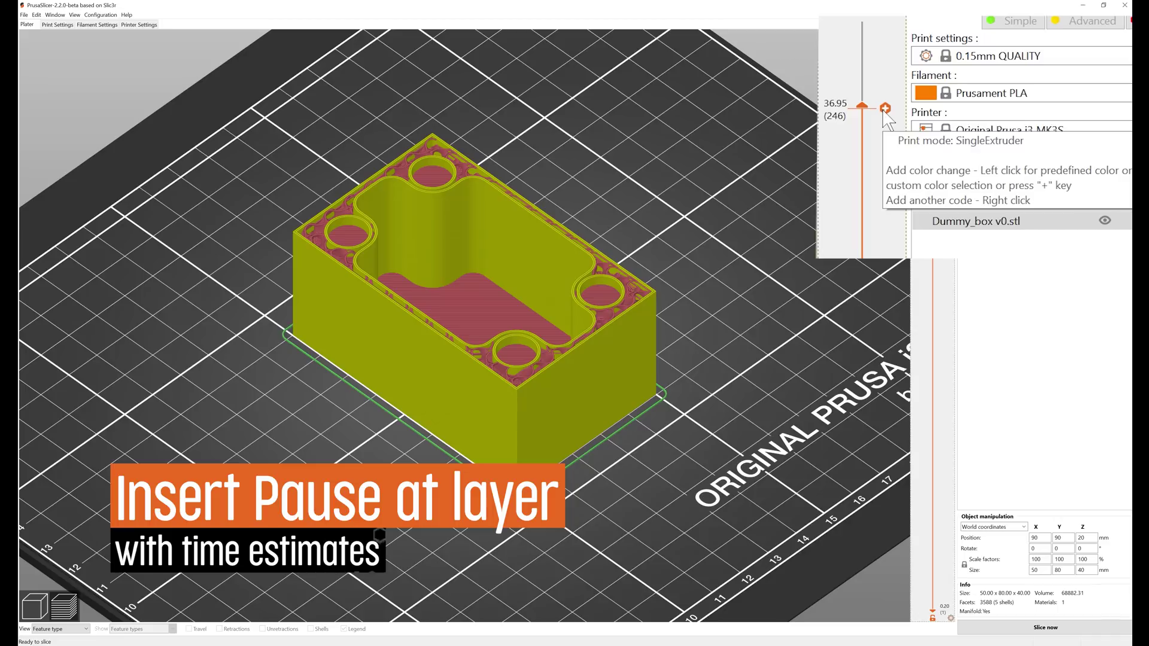
pyautogui.rightClick(886, 108)
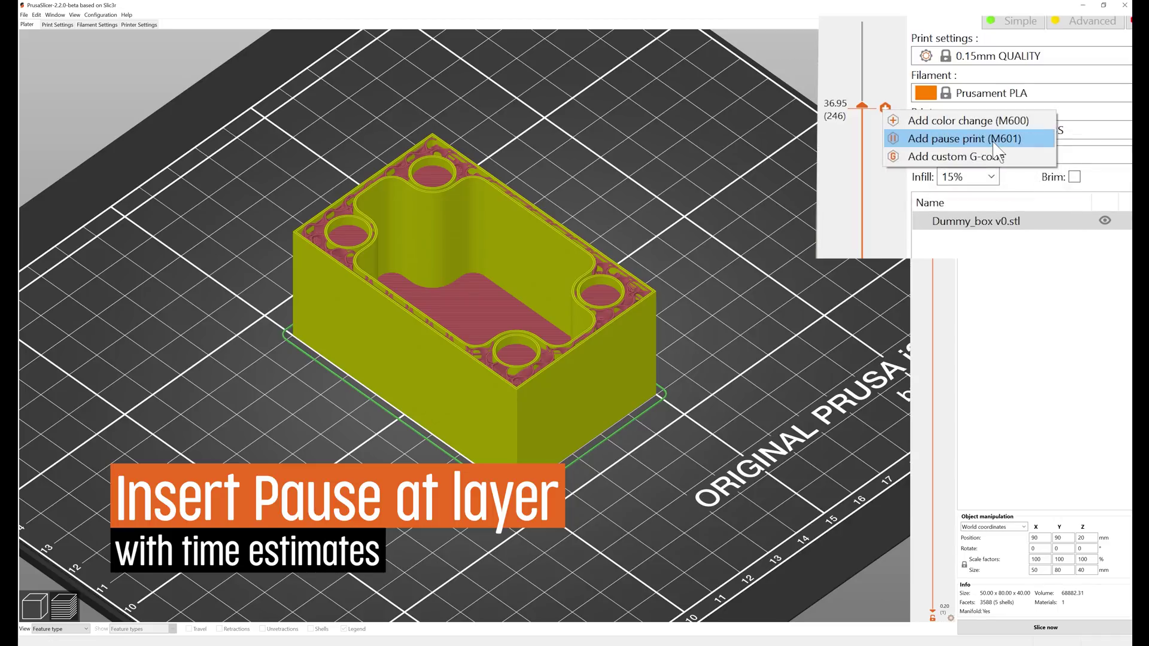
pyautogui.click(964, 138)
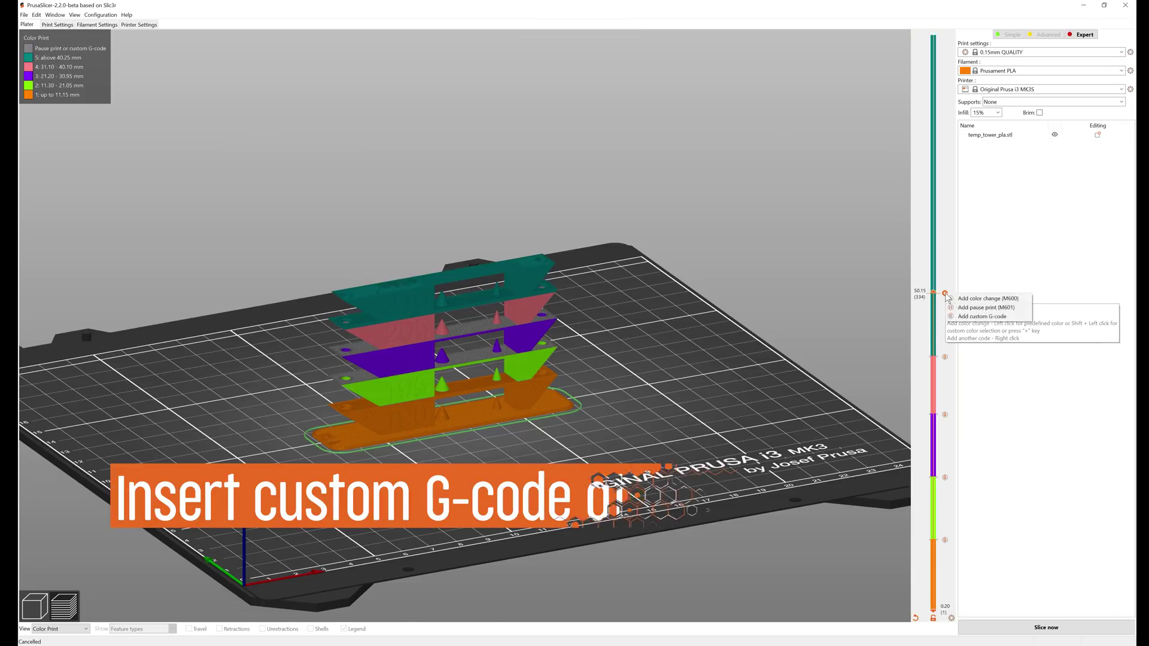
# - Add custom G-code at the 50.15 mm layer and edit it to M104 S215
pyautogui.click(926, 322)
pyautogui.write('M104 S210')
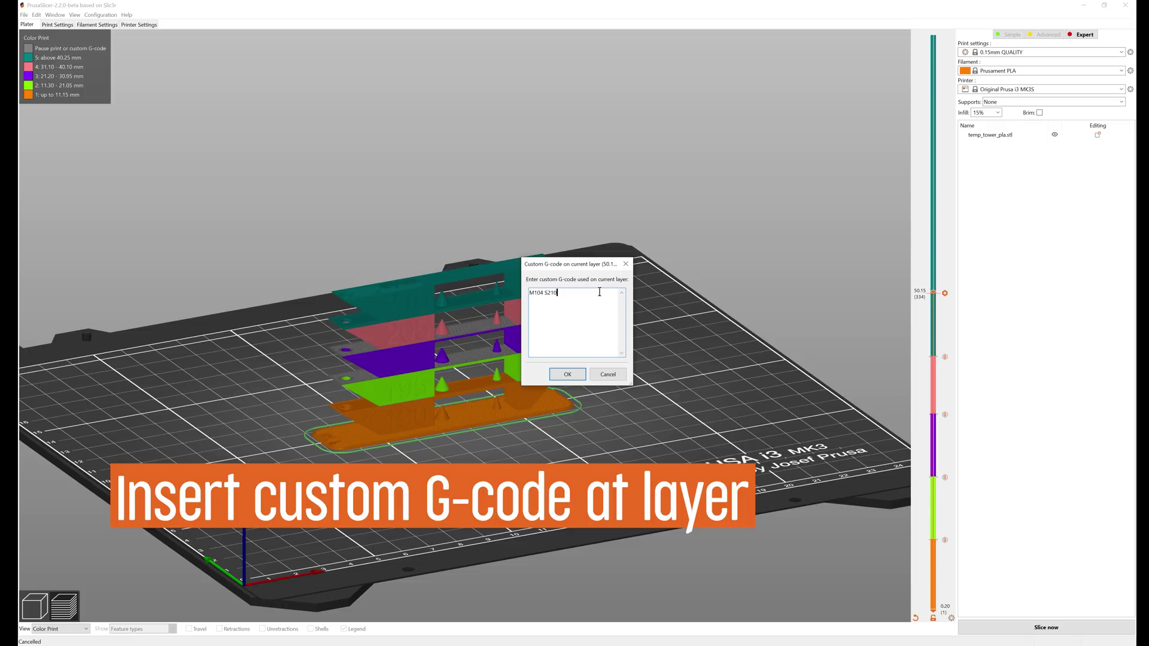
pyautogui.press('BackSpace')
pyautogui.write('5')
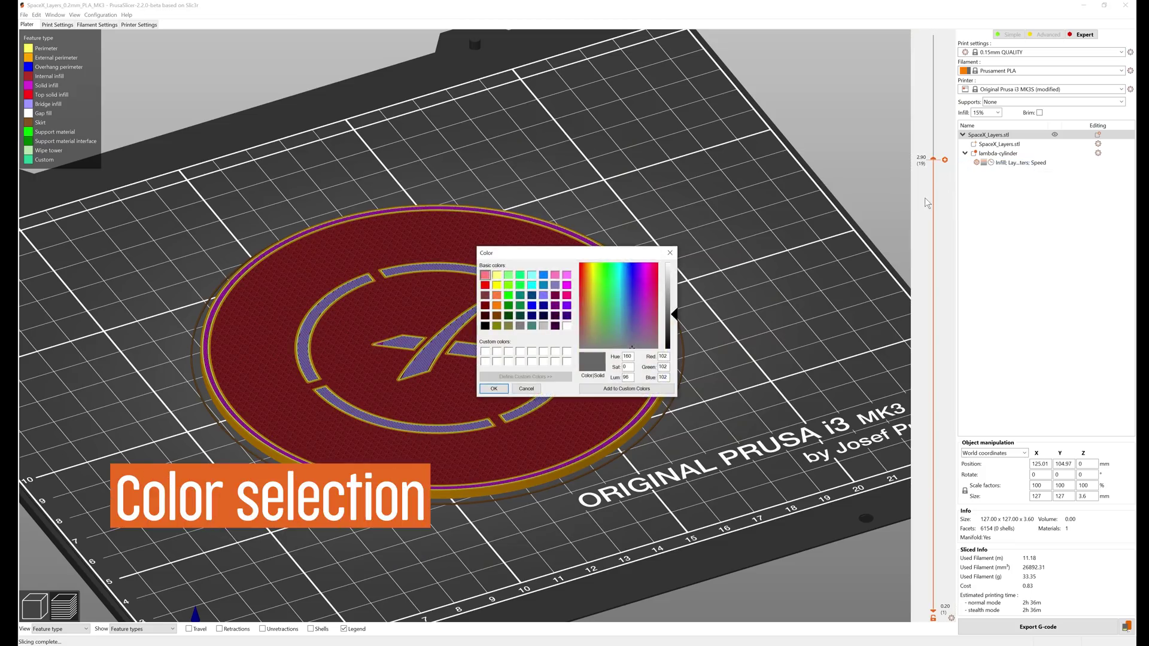
# - Set yellow for layers above 2.90 mm and add a second colour change at 3.35 mm
pyautogui.click(497, 285)
pyautogui.click(494, 389)
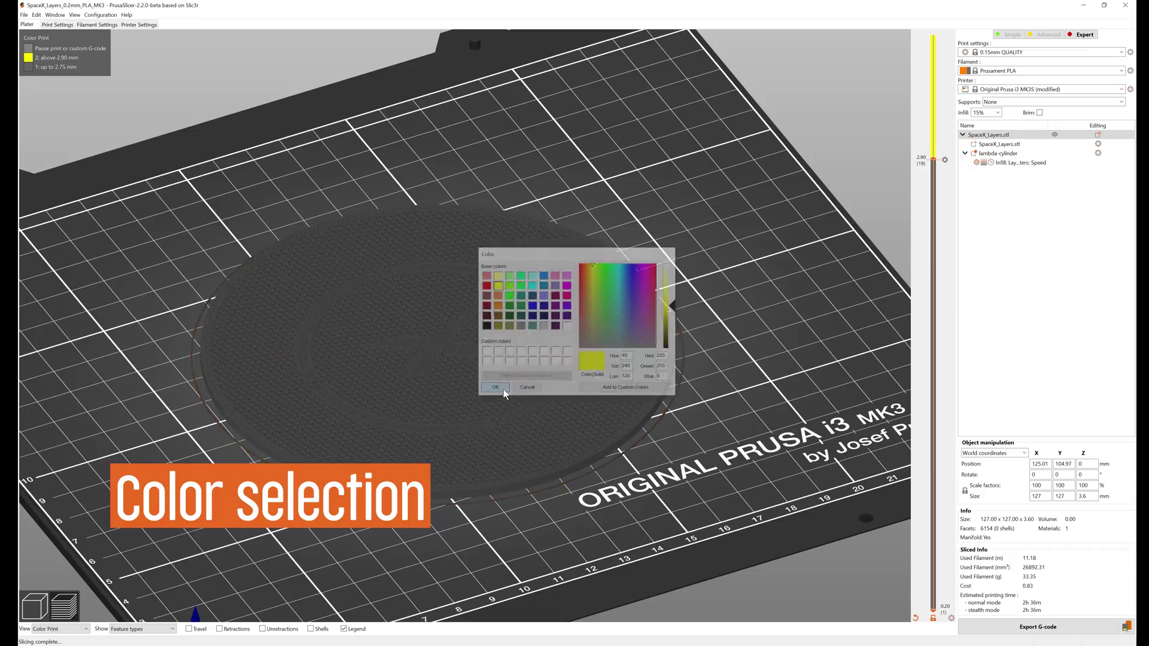
pyautogui.click(945, 84)
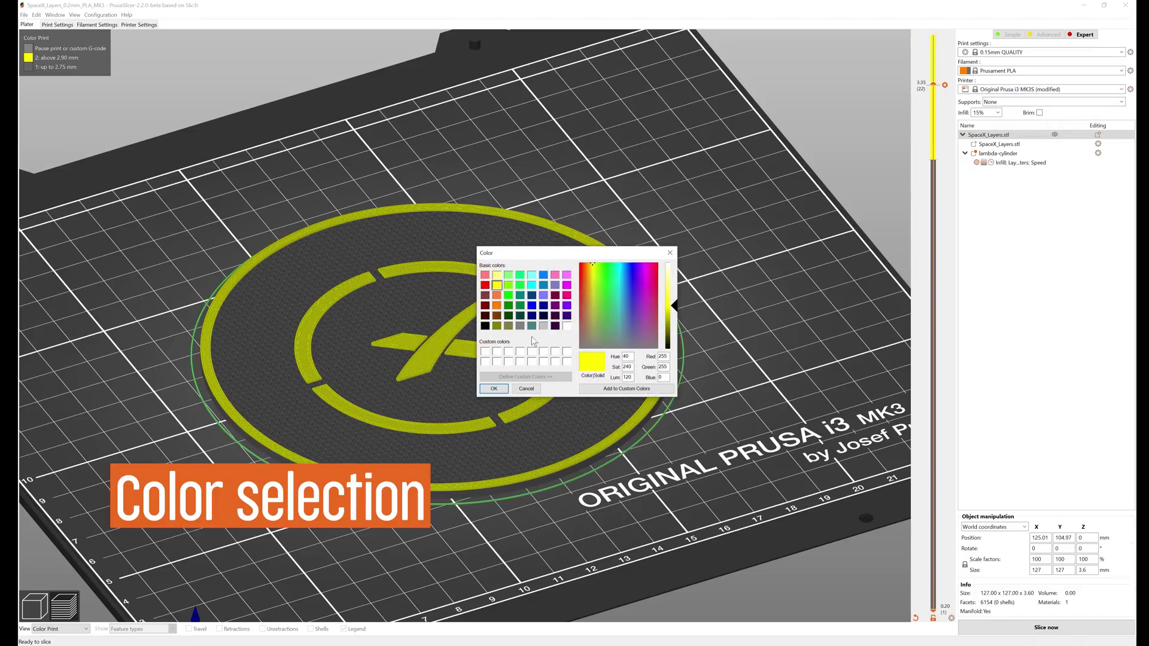
pyautogui.click(569, 330)
pyautogui.click(505, 395)
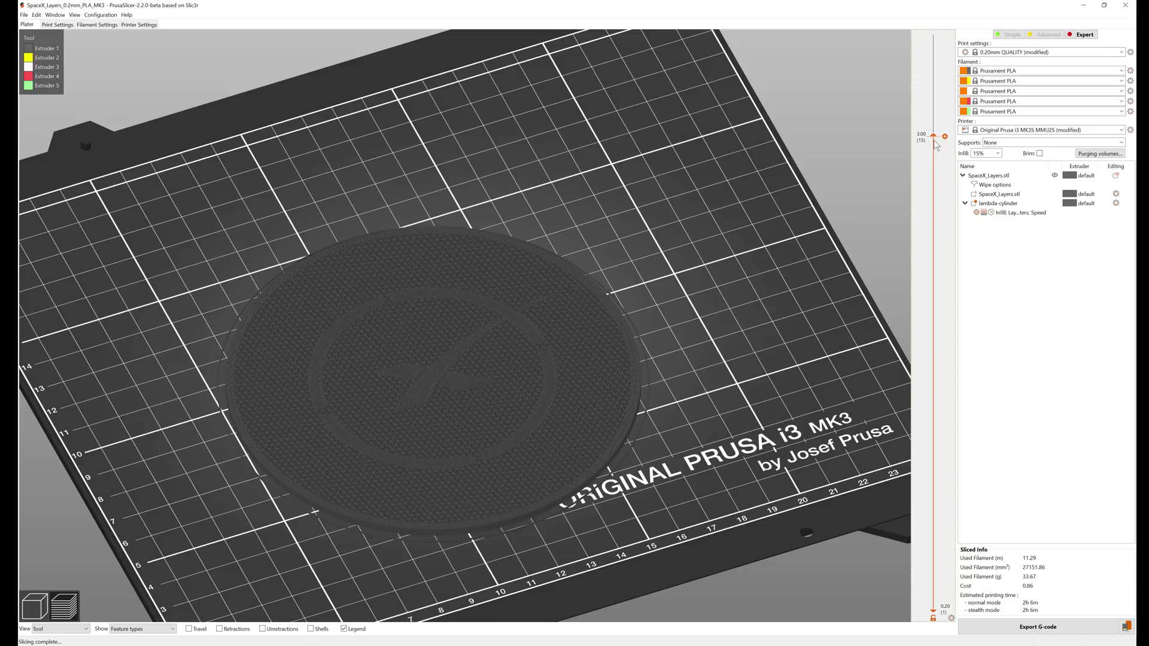
pyautogui.scroll(1, 939, 162)
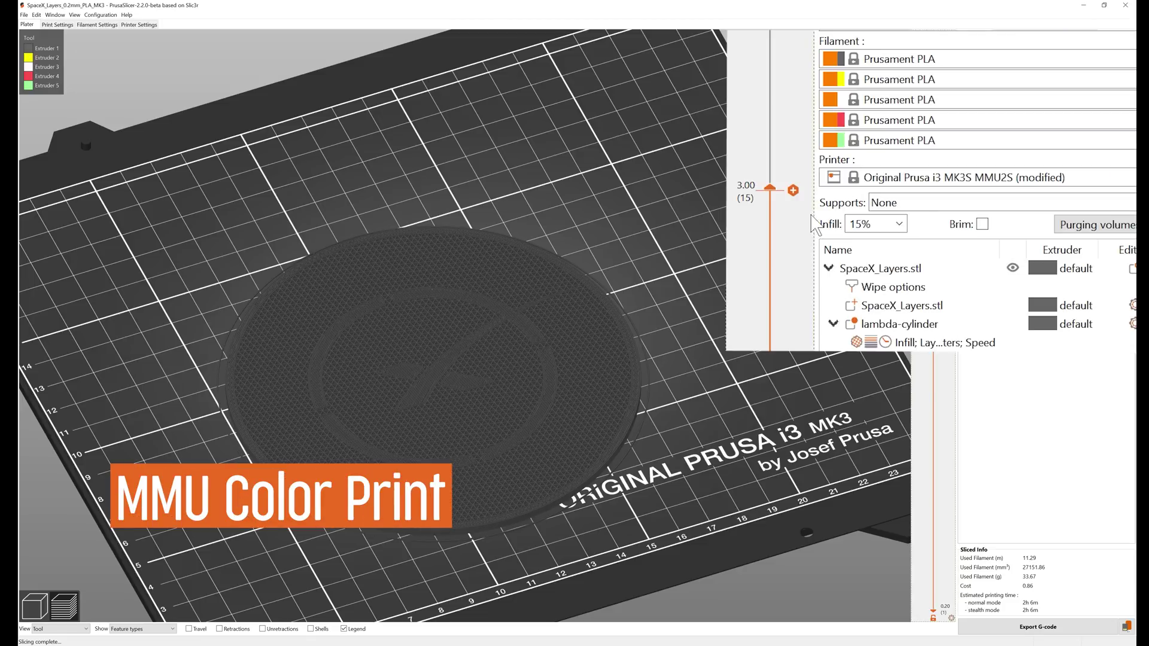
# - Switch to extruder 2 from 3.00 mm, move the preview to 3.40 mm, and open its code options
pyautogui.rightClick(945, 137)
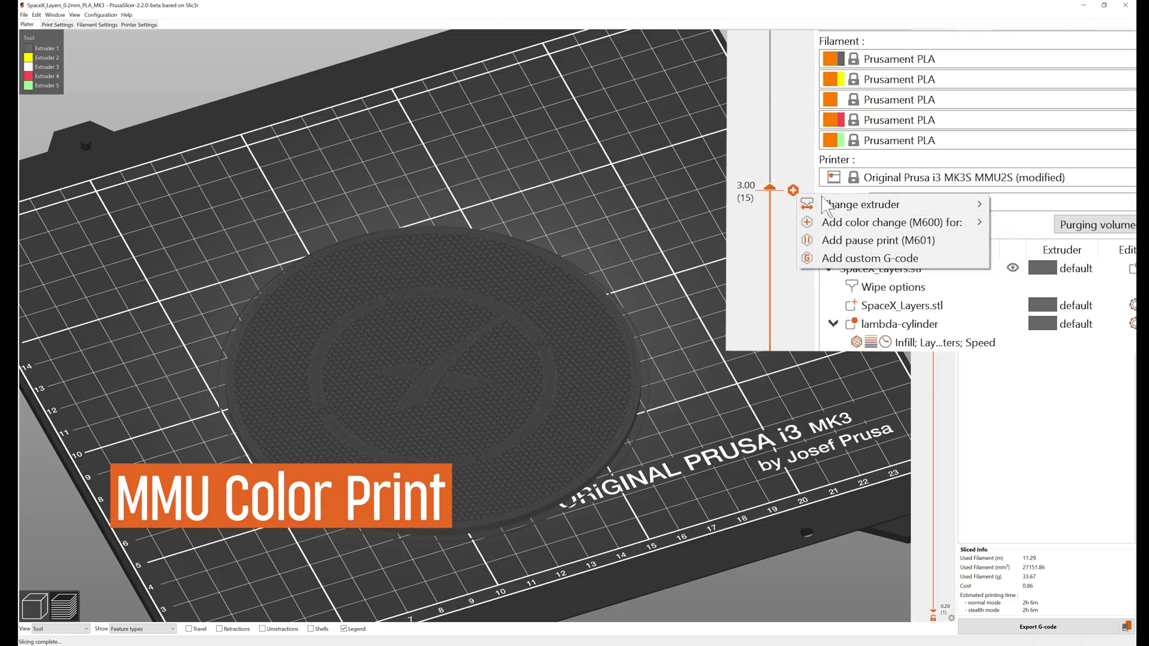
pyautogui.moveTo(861, 206)
pyautogui.click(1047, 224)
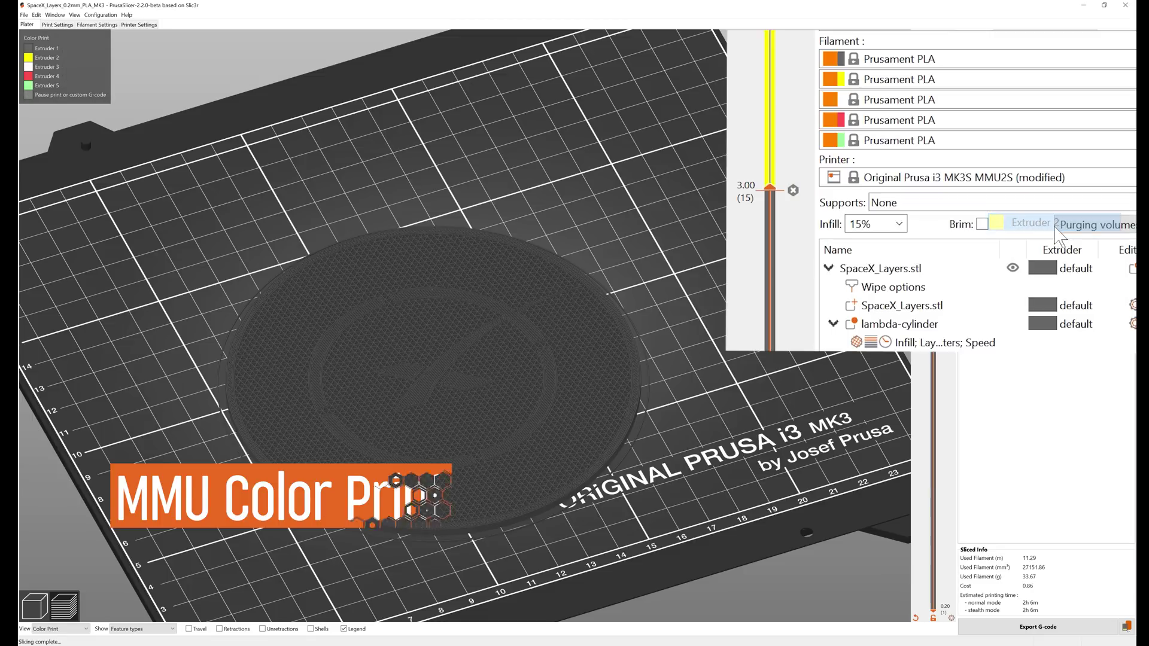
pyautogui.moveTo(770, 187); pyautogui.dragTo(769, 83)
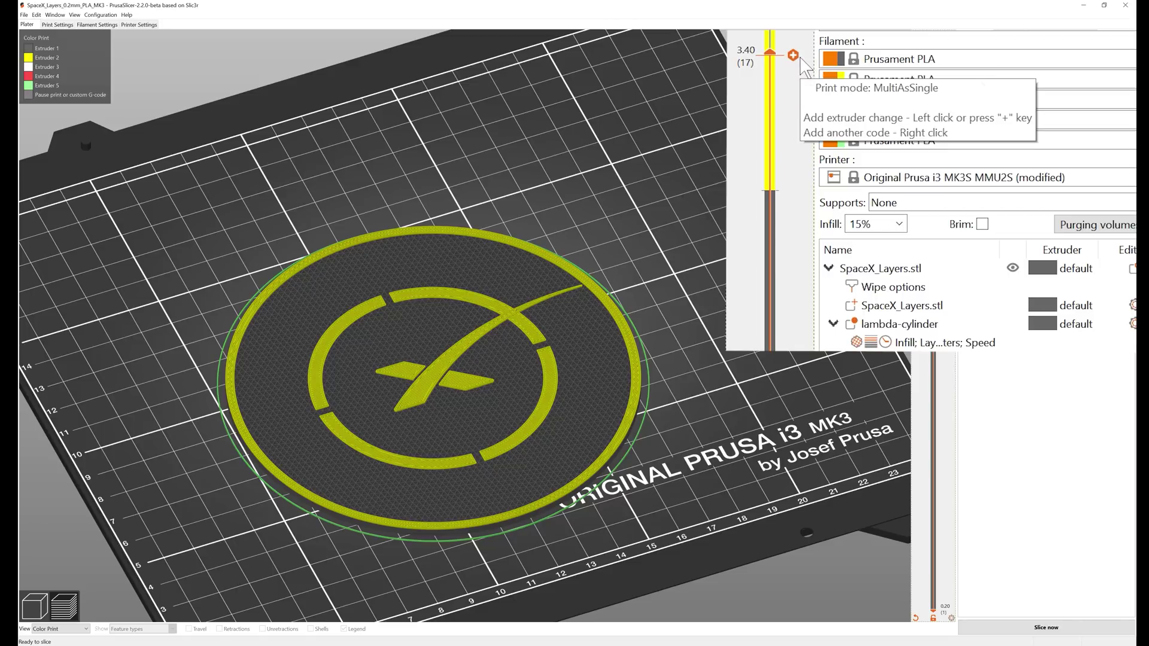
pyautogui.rightClick(793, 55)
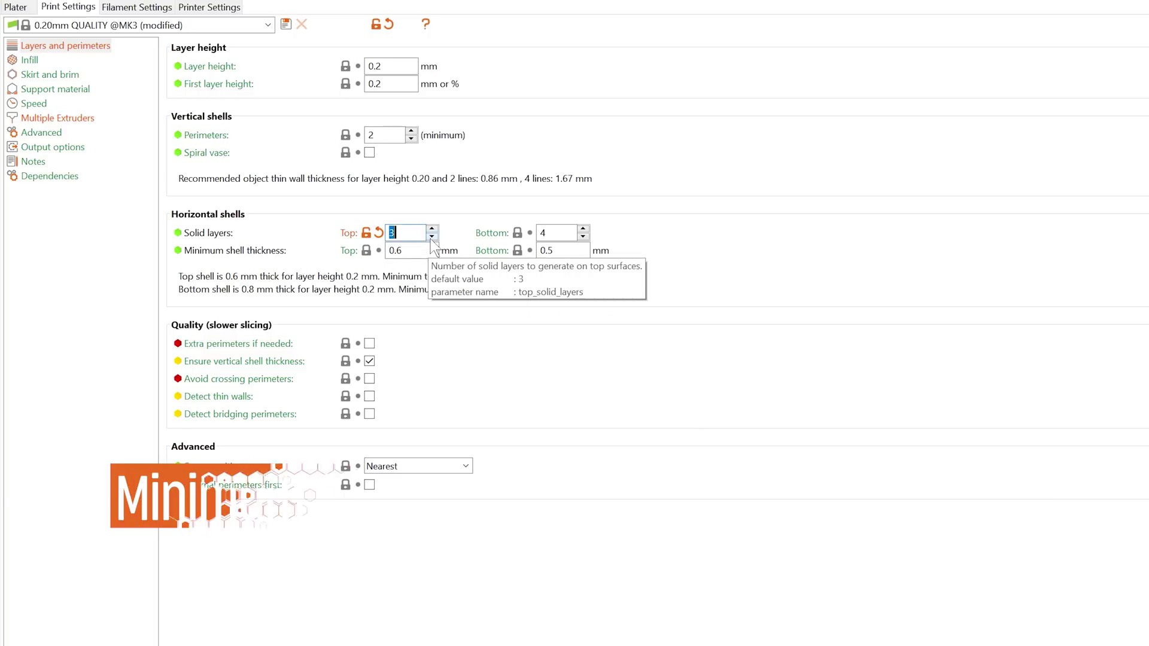
pyautogui.write('0')
# - Clear the Top solid layers field and raise it to 10 with the spin arrows
pyautogui.press('Return')
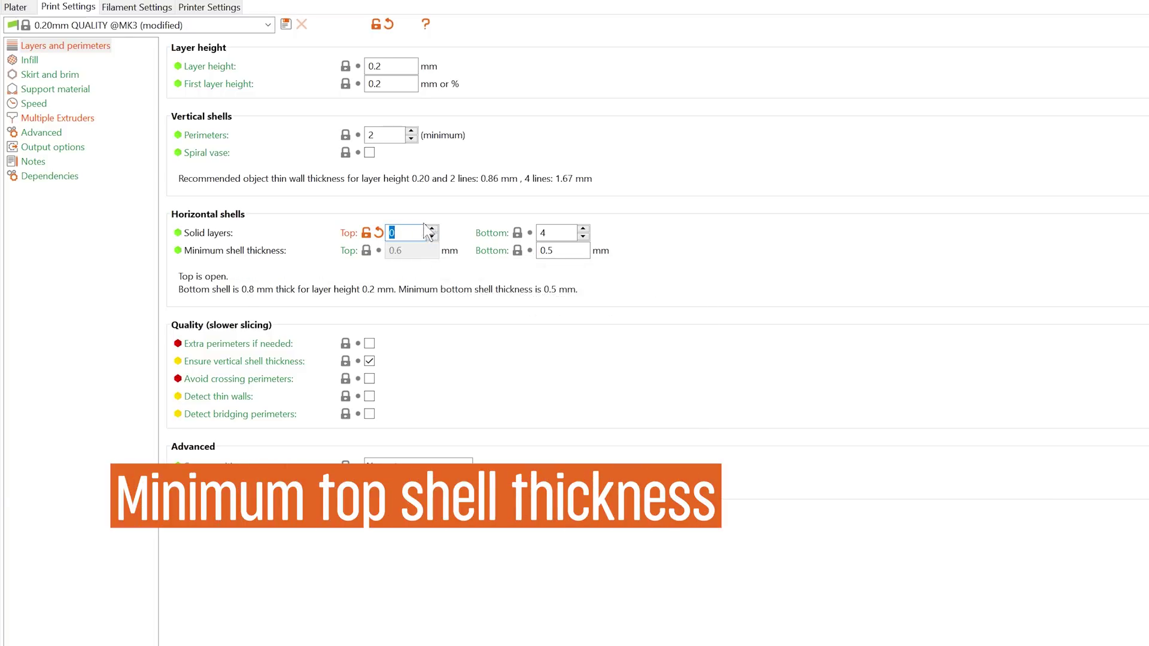
pyautogui.click(431, 230)
pyautogui.click(431, 229)
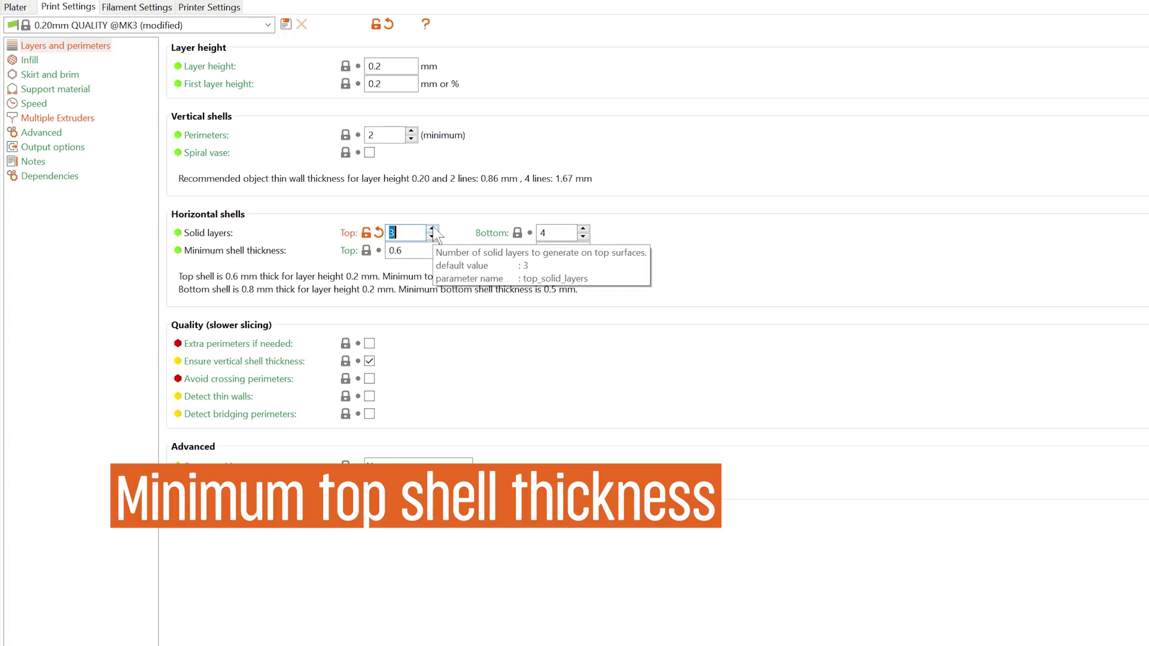
pyautogui.click(432, 230)
pyautogui.click(431, 229)
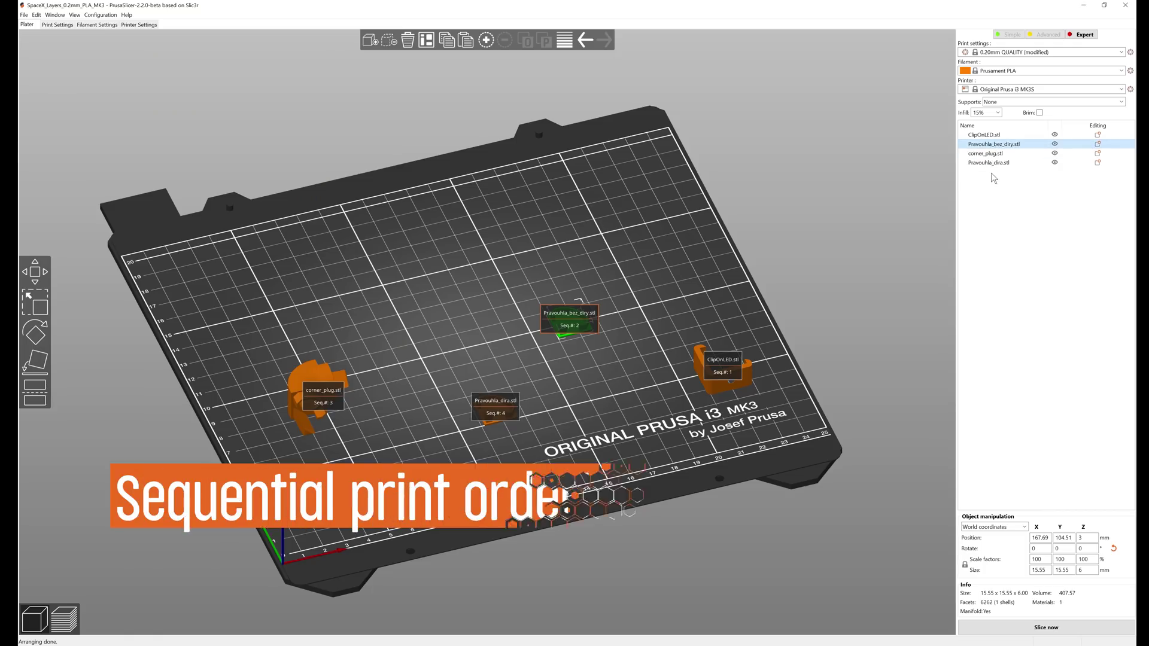
# - Move corner_plug.stl after Pravouhla_dira.stl in the object list and show the print-order labels
pyautogui.press('e')
pyautogui.moveTo(985, 154); pyautogui.dragTo(987, 172)
pyautogui.click(982, 188)
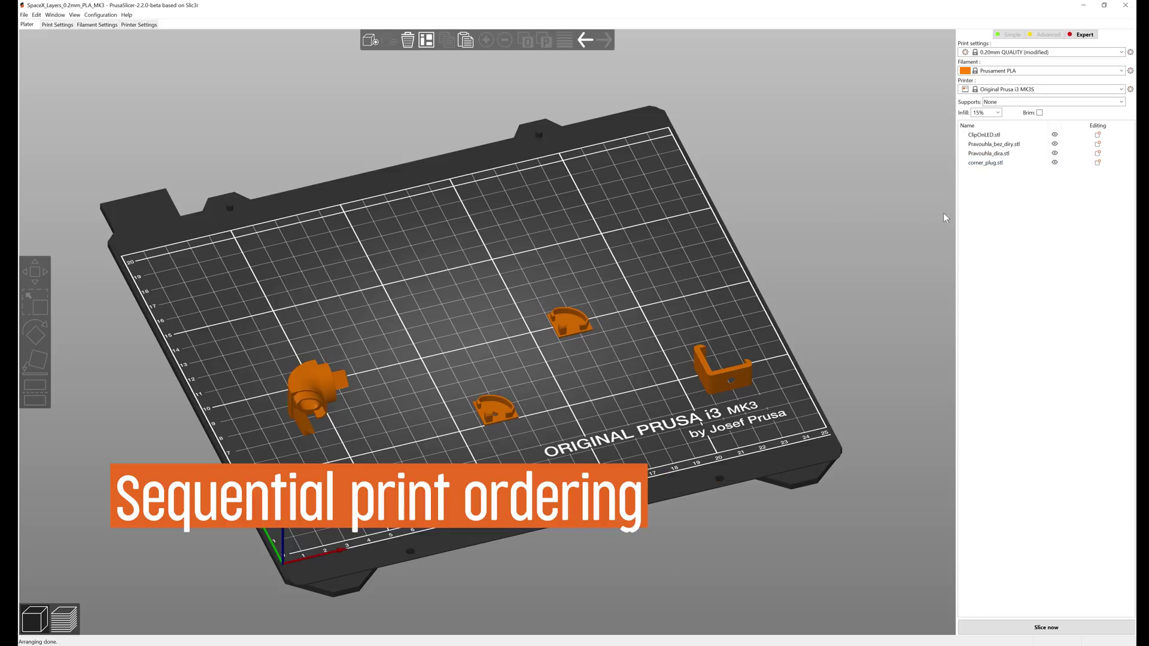
pyautogui.press('e')
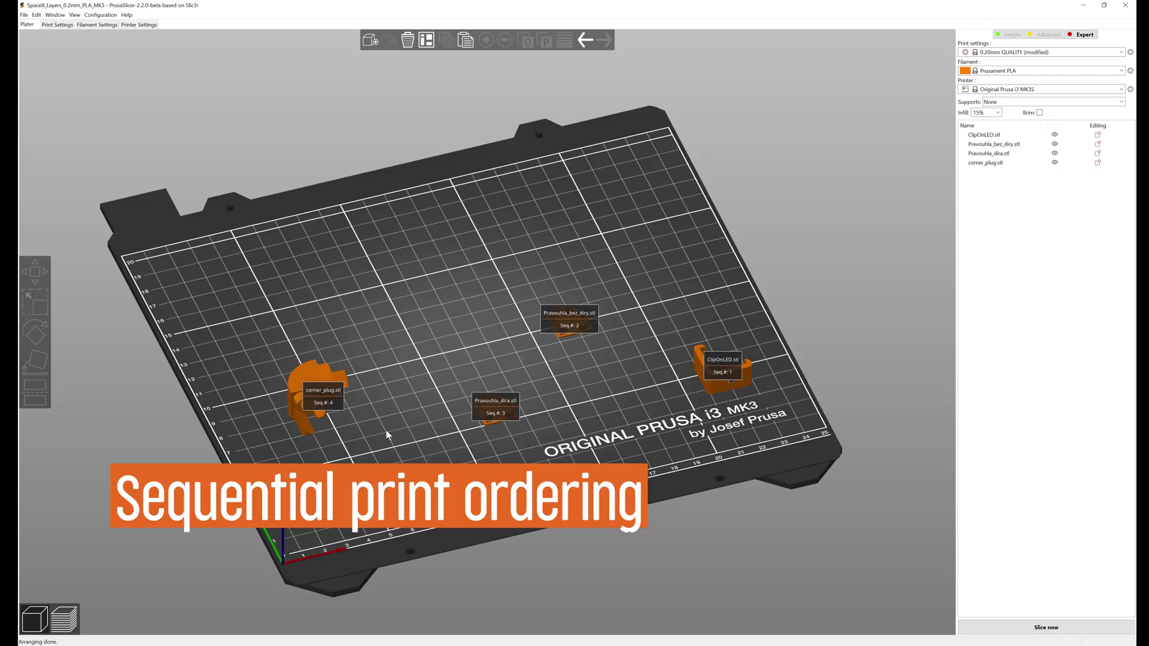
pyautogui.moveTo(578, 548); pyautogui.dragTo(576, 535)
pyautogui.press('e')
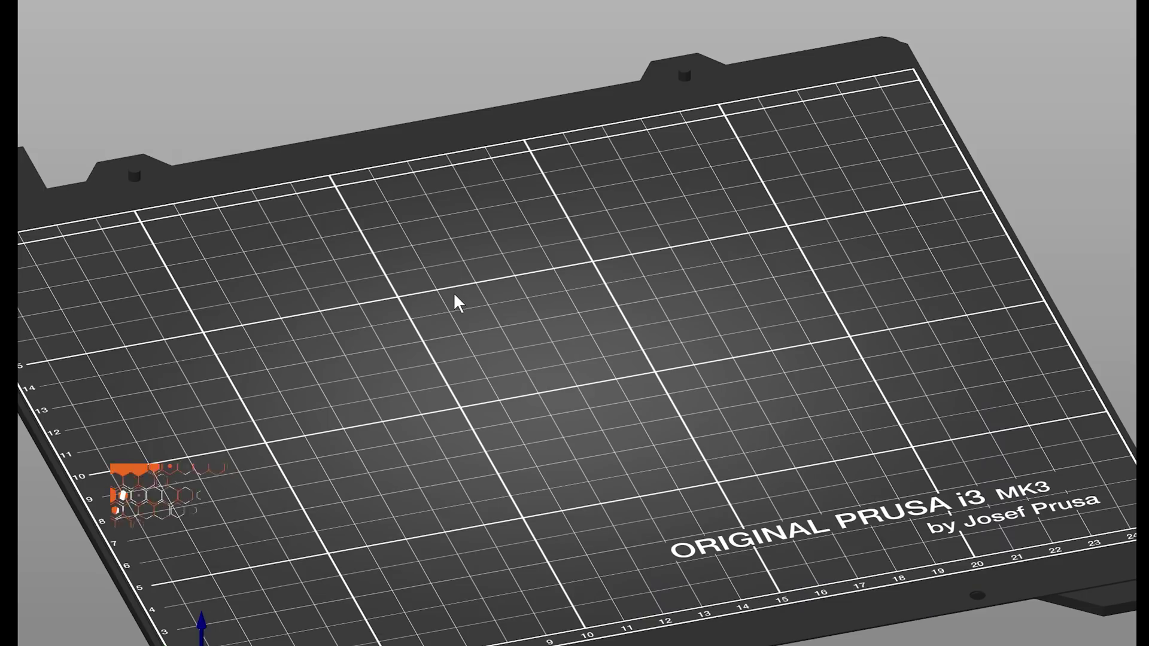
# - Add a Box shape, then scale it wider along X and much taller along Z
pyautogui.rightClick(455, 296)
pyautogui.click(575, 305)
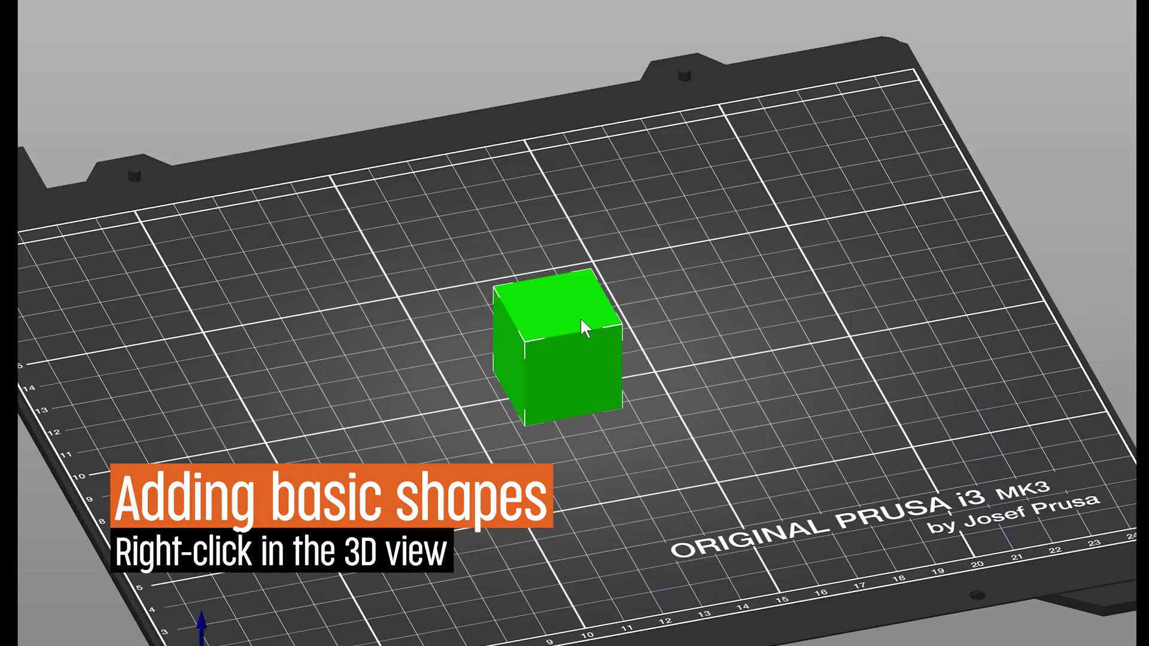
pyautogui.press('s')
pyautogui.moveTo(628, 324); pyautogui.dragTo(721, 308)
pyautogui.moveTo(554, 282); pyautogui.dragTo(554, 54)
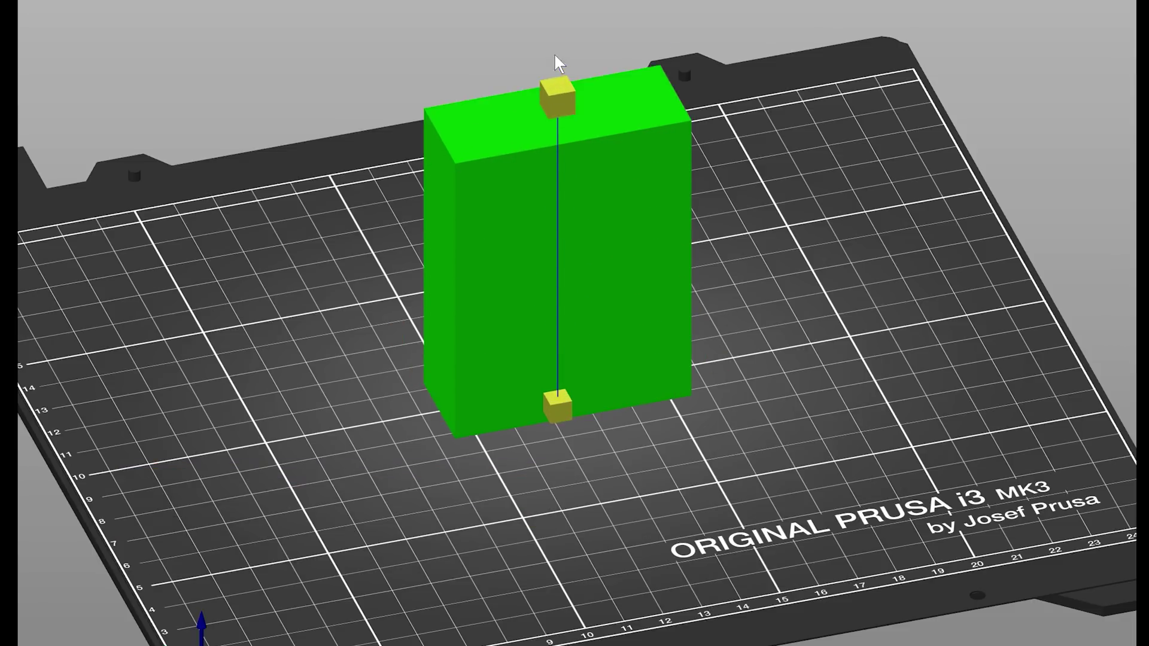
pyautogui.click(837, 161)
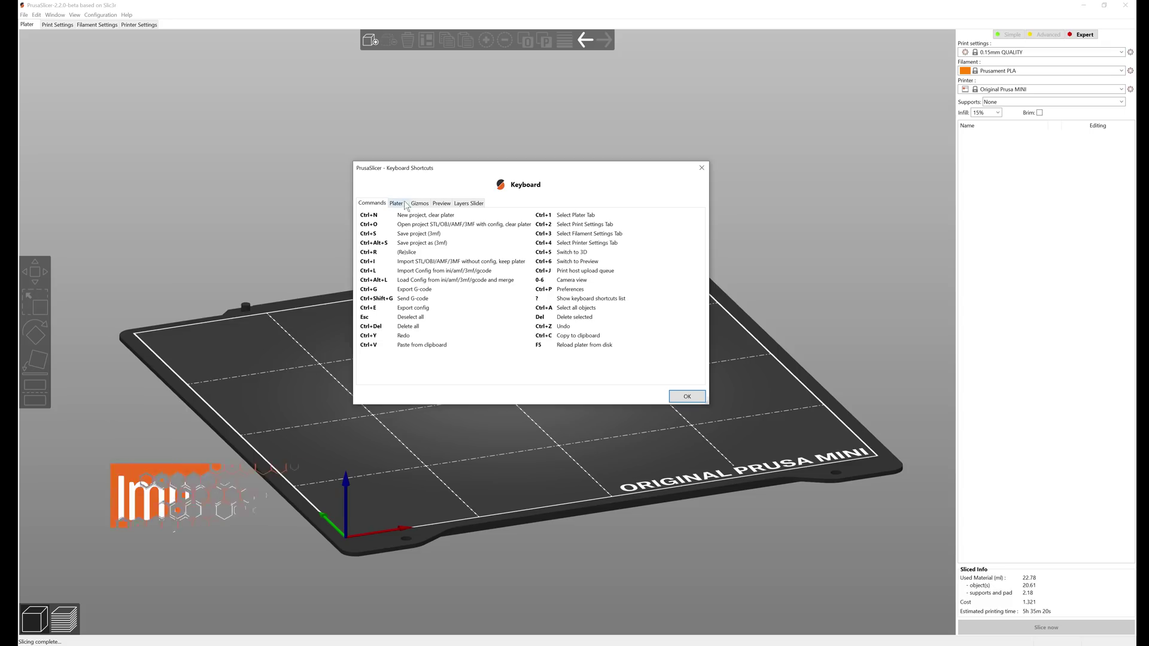
# - Browse the plate-arranging, transform-gizmo and layer-navigation shortcut lists
pyautogui.click(398, 205)
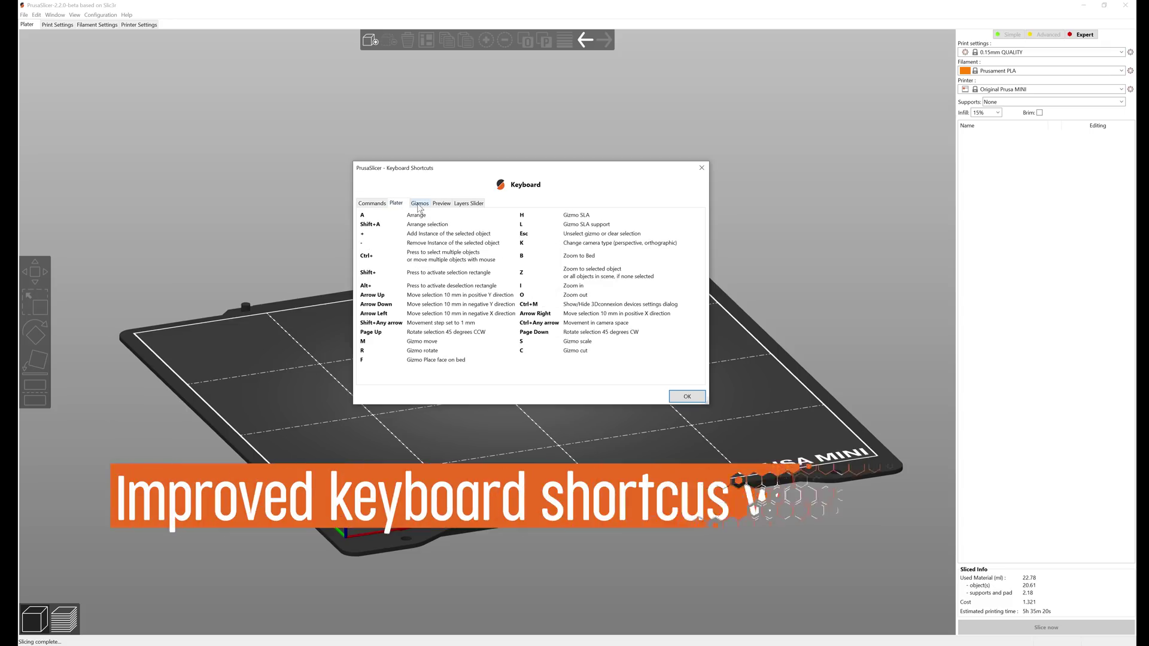
pyautogui.click(419, 203)
pyautogui.click(441, 204)
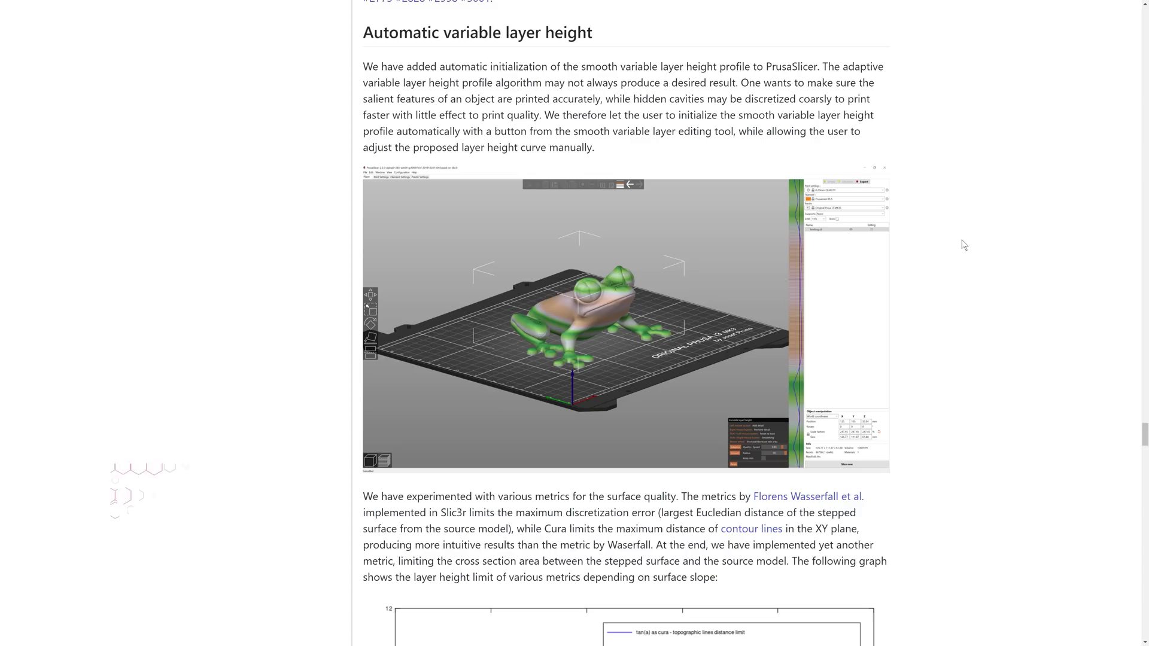
pyautogui.scroll(-2, 963, 244)
pyautogui.scroll(-3, 964, 244)
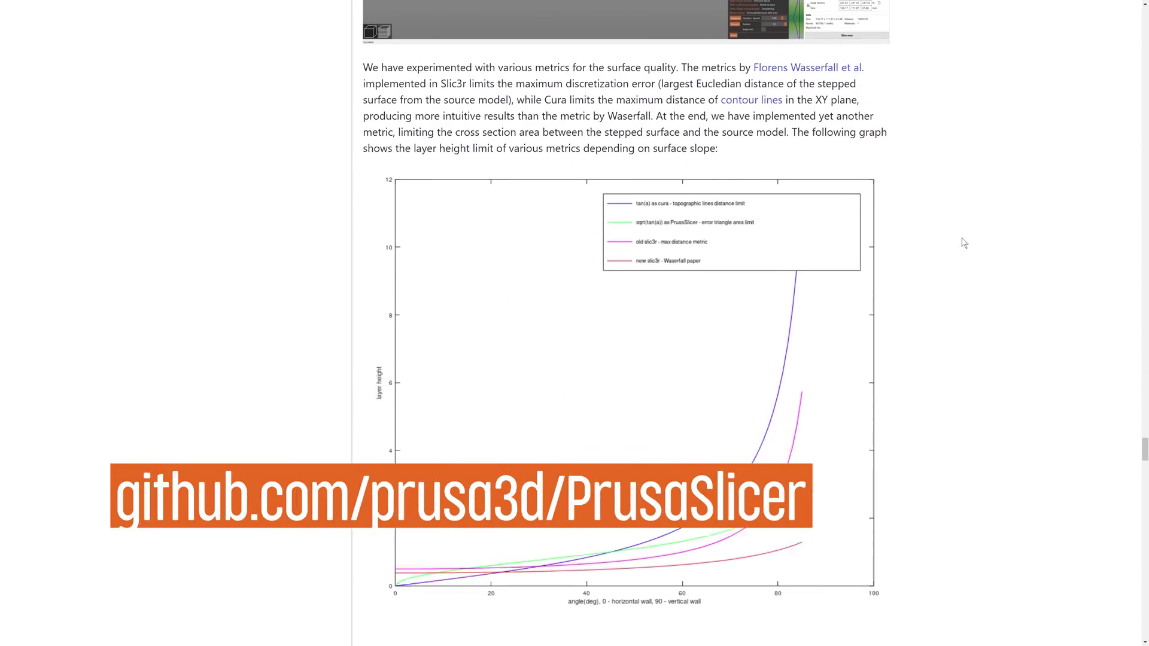
pyautogui.scroll(-4, 964, 245)
pyautogui.scroll(-2, 963, 243)
pyautogui.scroll(-3, 964, 244)
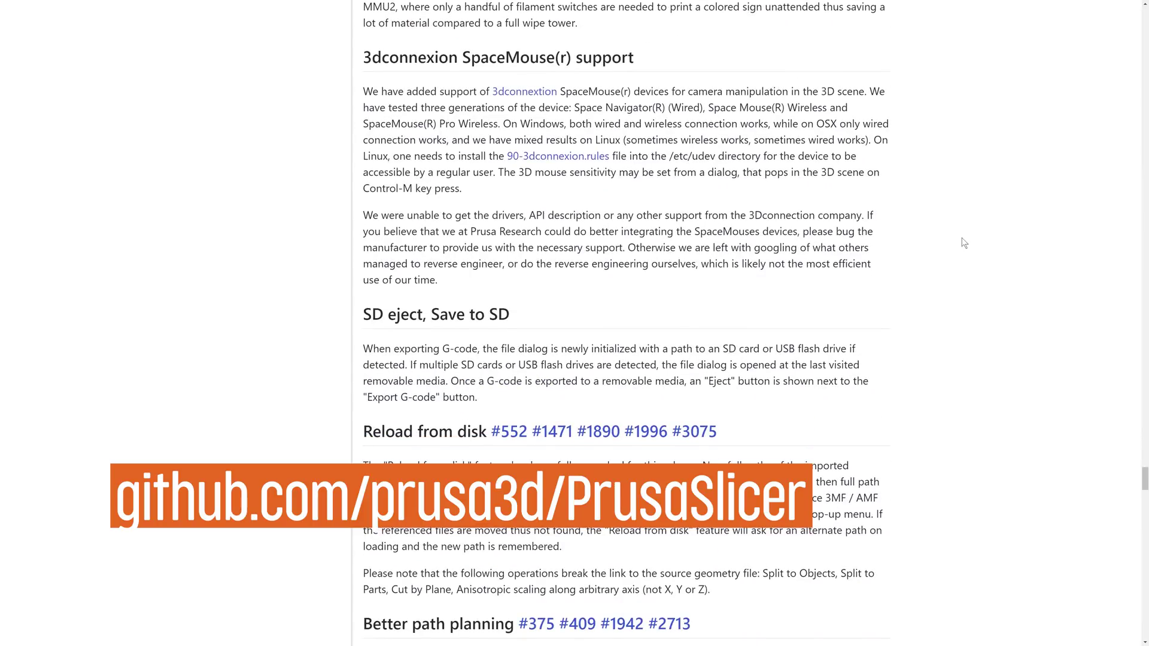